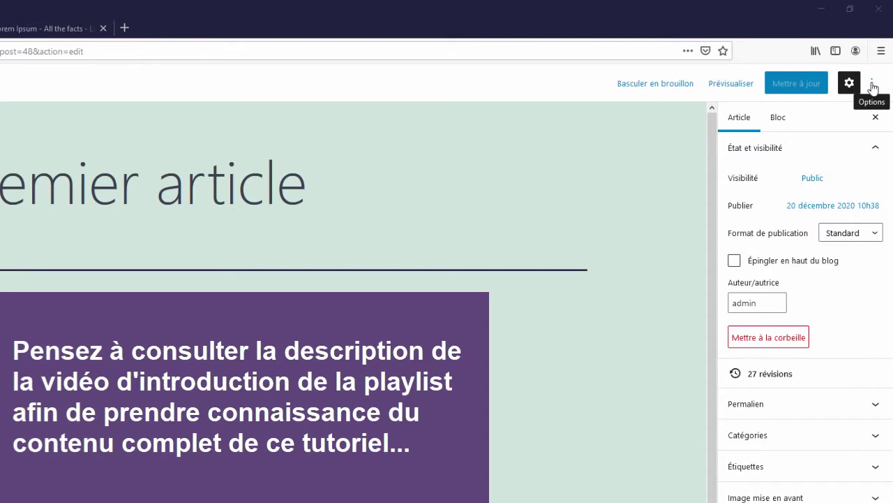
- Switch the article from the visual editor to the code editor
{"action": "left_click", "coordinate": [874, 84]}
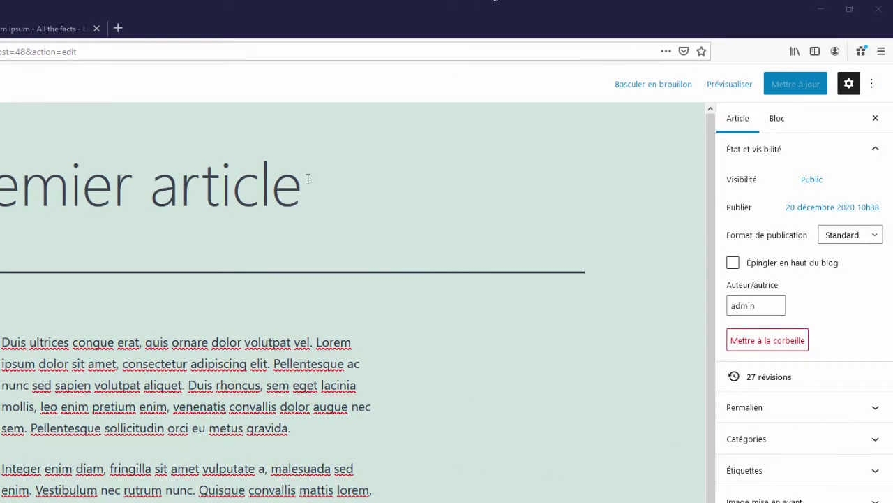
{"action": "left_click", "coordinate": [872, 85]}
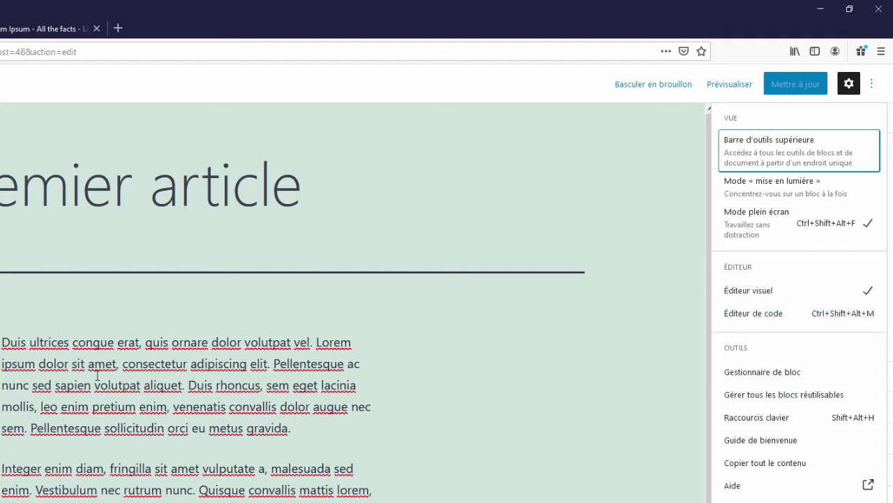
{"action": "scroll", "coordinate": [177, 389], "scroll_direction": "down", "scroll_amount": 4}
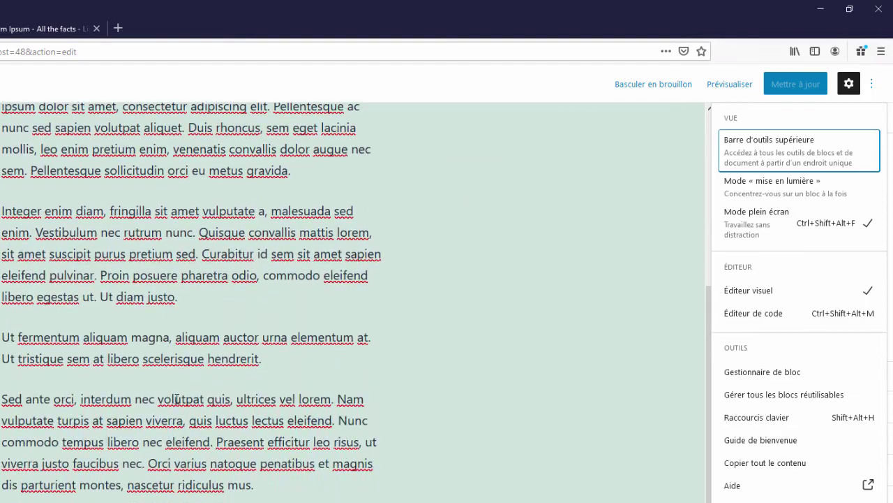
{"action": "scroll", "coordinate": [177, 399], "scroll_direction": "up", "scroll_amount": 4}
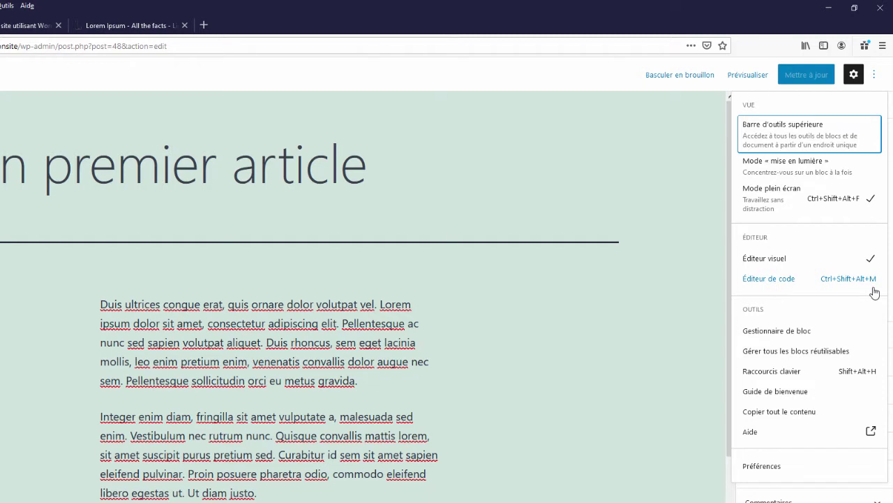
{"action": "left_click", "coordinate": [770, 279]}
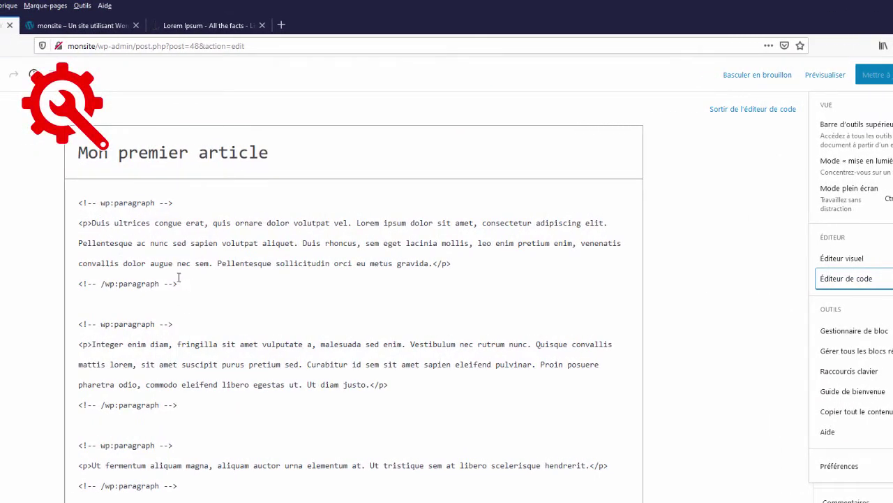
- Examine the opening and closing wp:paragraph comments around the first paragraph in the article's code
{"action": "left_click_drag", "start_coordinate": [185, 286], "coordinate": [73, 208]}
{"action": "left_click", "coordinate": [248, 296]}
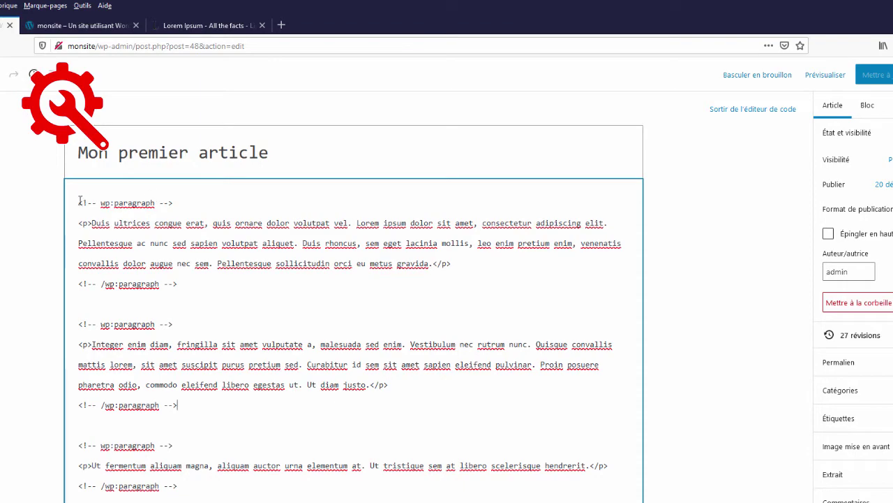
{"action": "left_click_drag", "start_coordinate": [79, 203], "coordinate": [186, 204]}
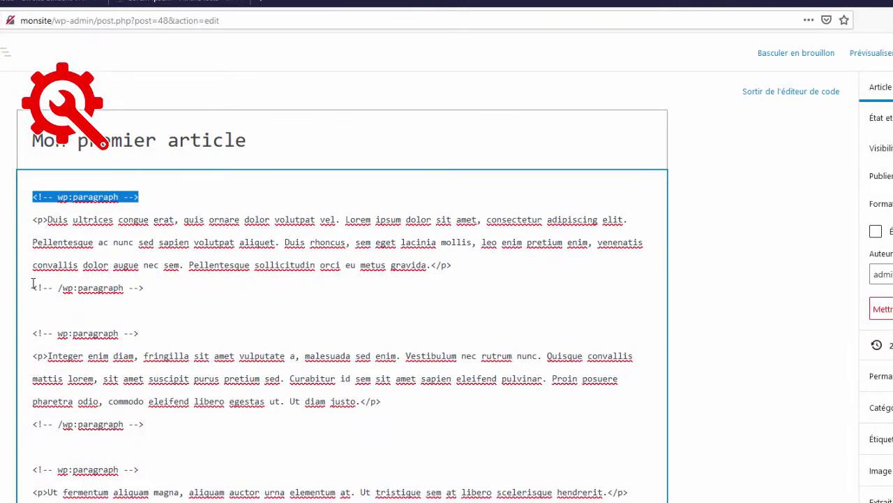
{"action": "left_click_drag", "start_coordinate": [32, 283], "coordinate": [177, 293]}
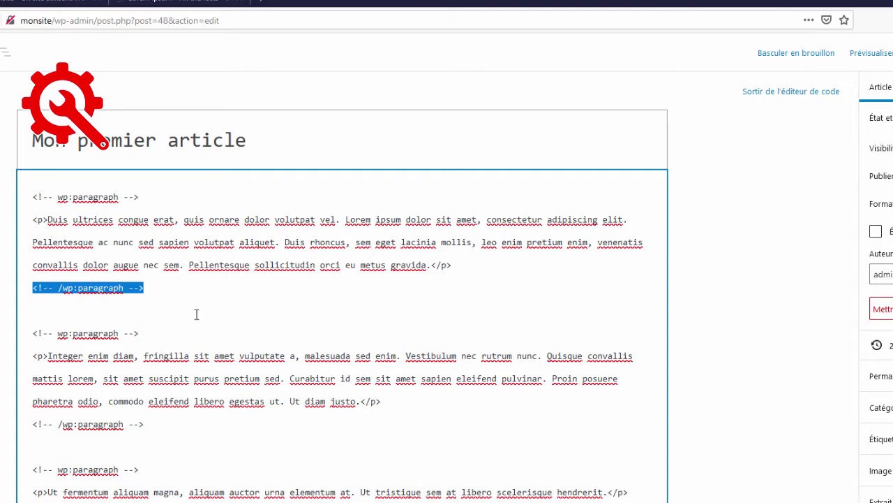
{"action": "left_click", "coordinate": [197, 314]}
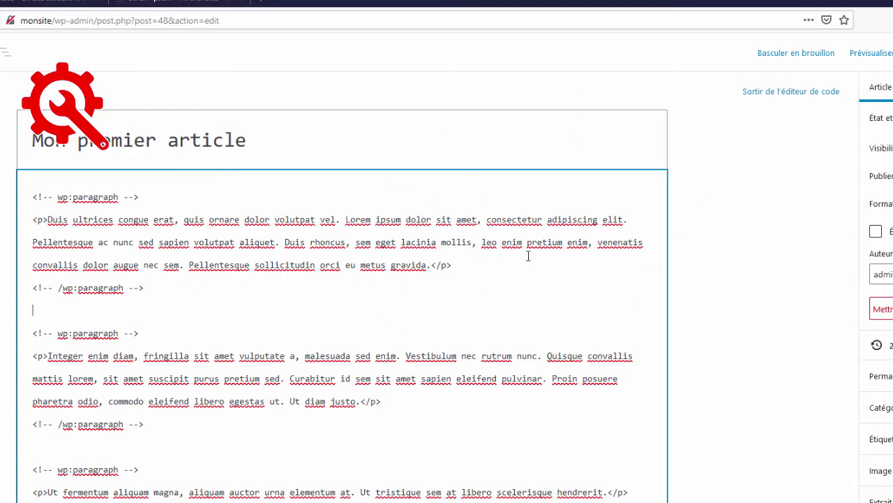
- Return the article to the visual editor and open its first paragraph block for HTML editing
{"action": "left_click", "coordinate": [872, 84]}
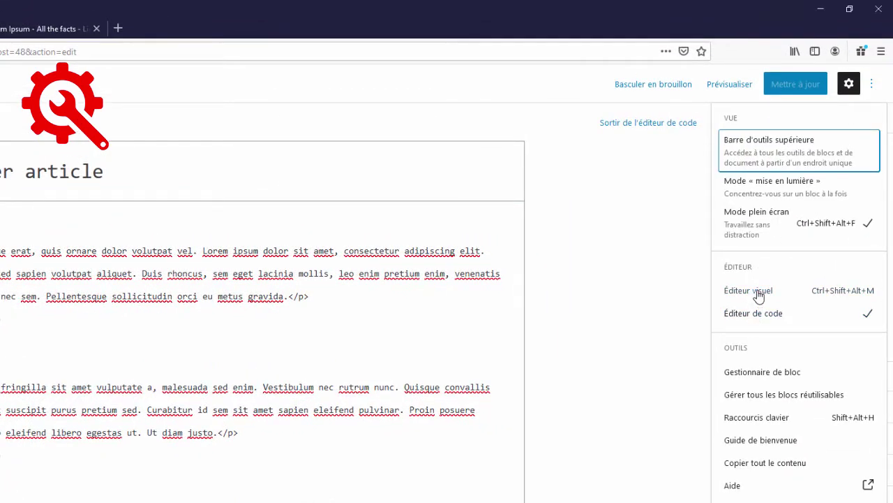
{"action": "left_click", "coordinate": [757, 294]}
{"action": "left_click", "coordinate": [166, 379]}
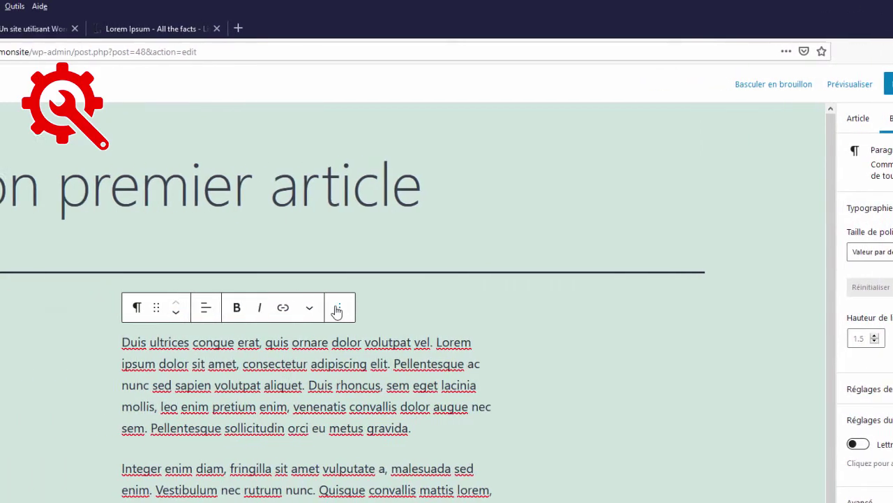
{"action": "left_click", "coordinate": [338, 308]}
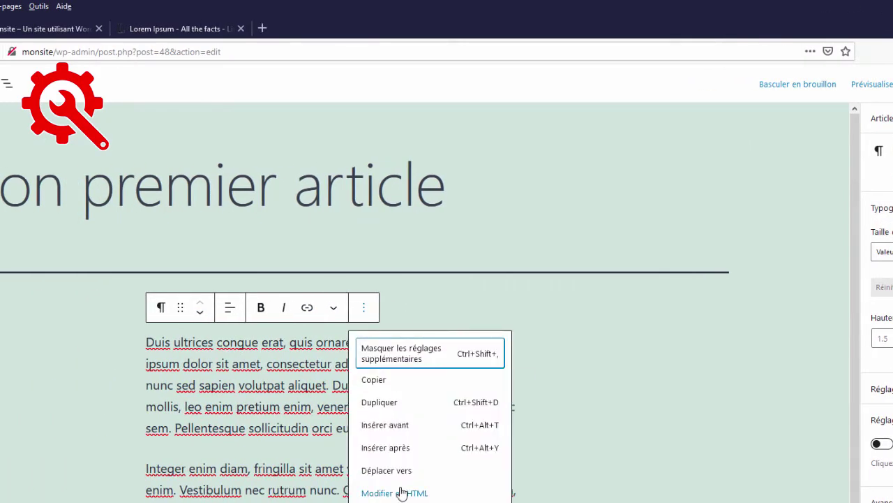
{"action": "left_click", "coordinate": [390, 493]}
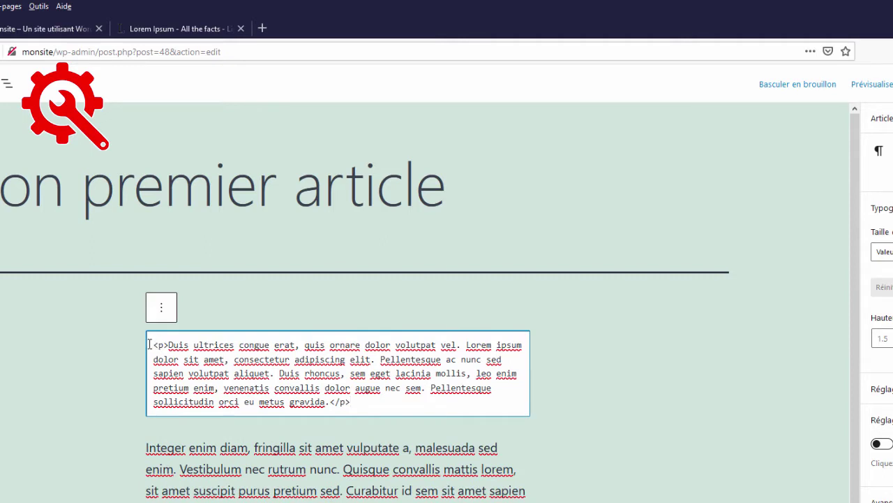
- Inspect the first paragraph's full HTML, from <p> to </p>, and return the block to visual editing
{"action": "left_click_drag", "start_coordinate": [151, 344], "coordinate": [384, 412]}
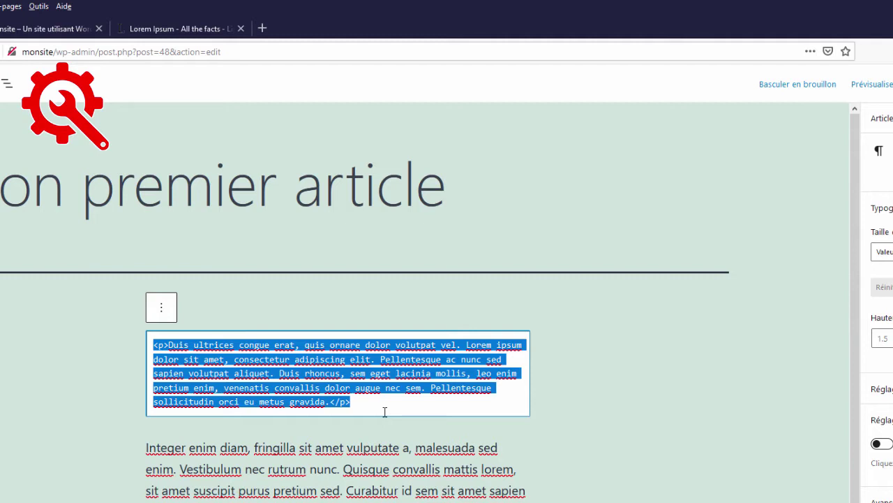
{"action": "left_click", "coordinate": [360, 407]}
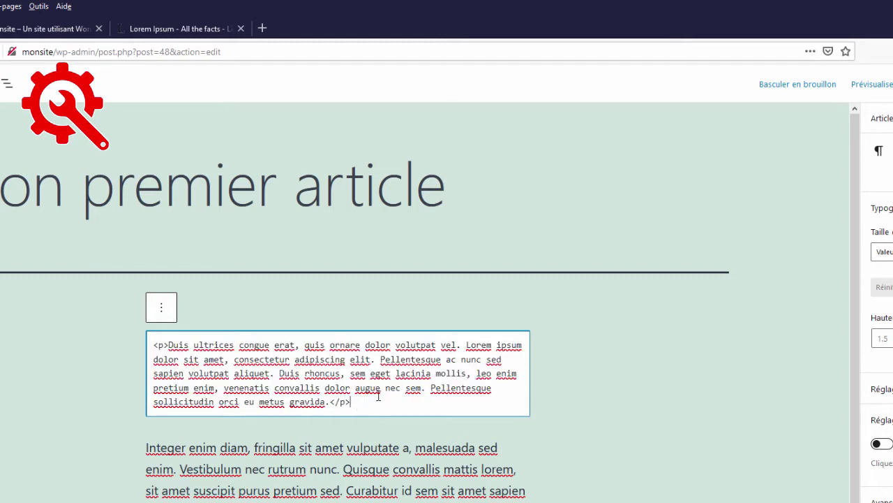
{"action": "left_click", "coordinate": [162, 307]}
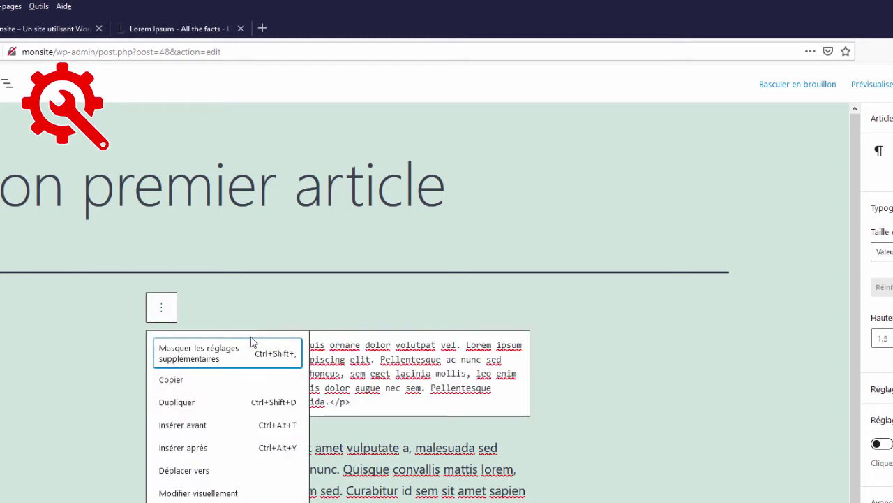
{"action": "left_click", "coordinate": [185, 494]}
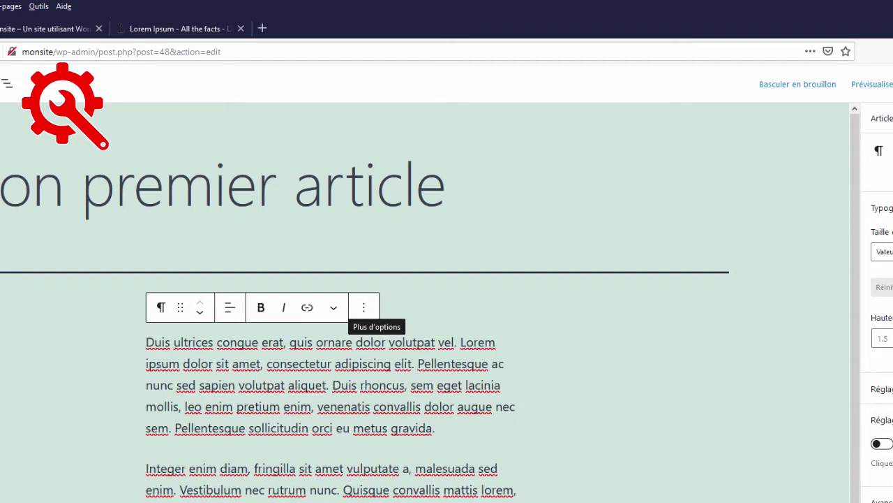
- Display the whole article in the code editor once more and go back to the visual editor
{"action": "left_click", "coordinate": [892, 84]}
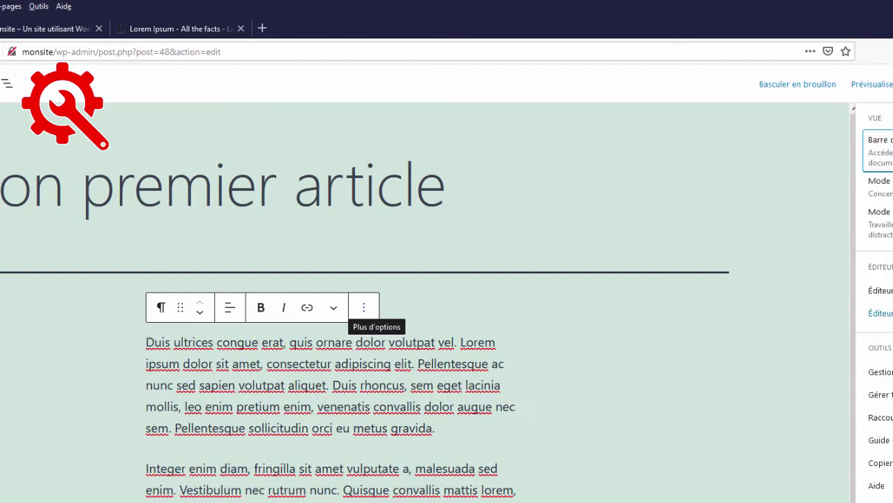
{"action": "left_click", "coordinate": [886, 291]}
{"action": "left_click", "coordinate": [887, 314]}
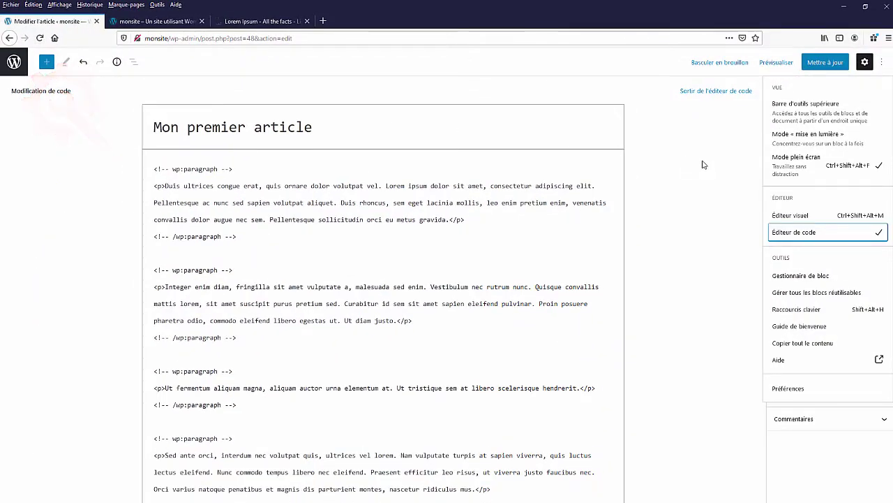
{"action": "left_click", "coordinate": [784, 216]}
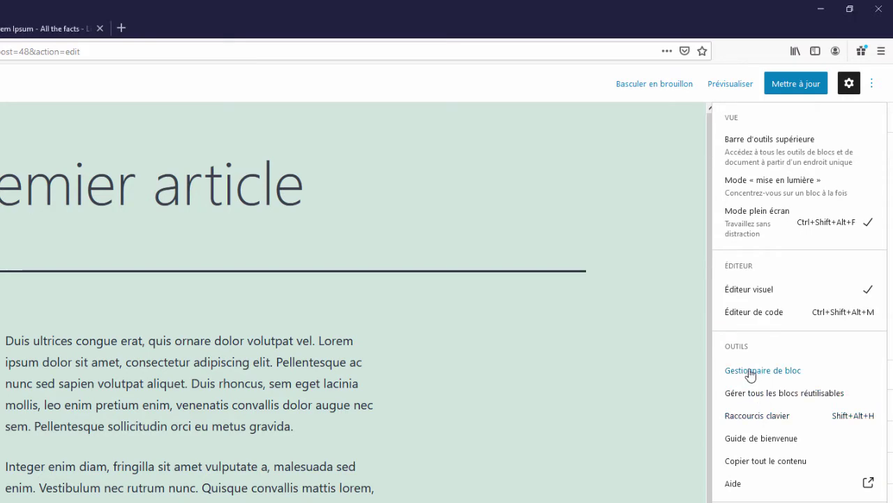
- In the block manager, disable the Paragraphe block in the Texte category, enable it again and close the manager
{"action": "left_click", "coordinate": [751, 375]}
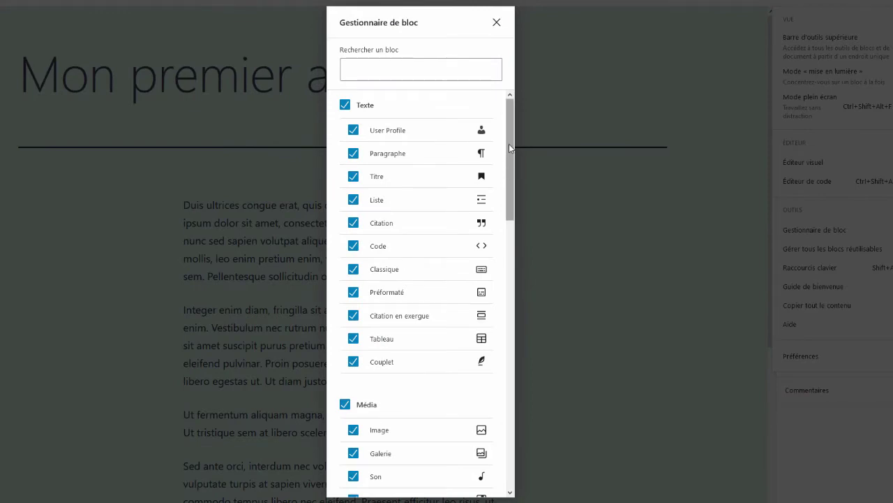
{"action": "left_click_drag", "start_coordinate": [509, 144], "coordinate": [289, 104]}
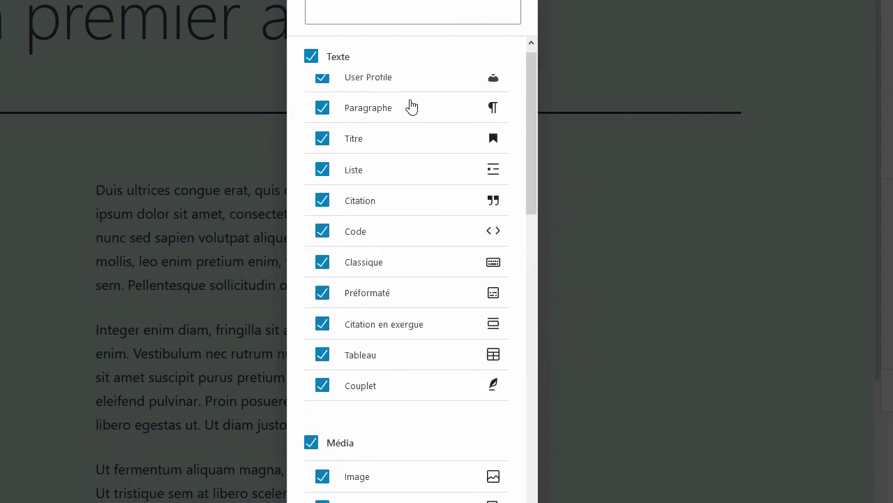
{"action": "left_click", "coordinate": [321, 108]}
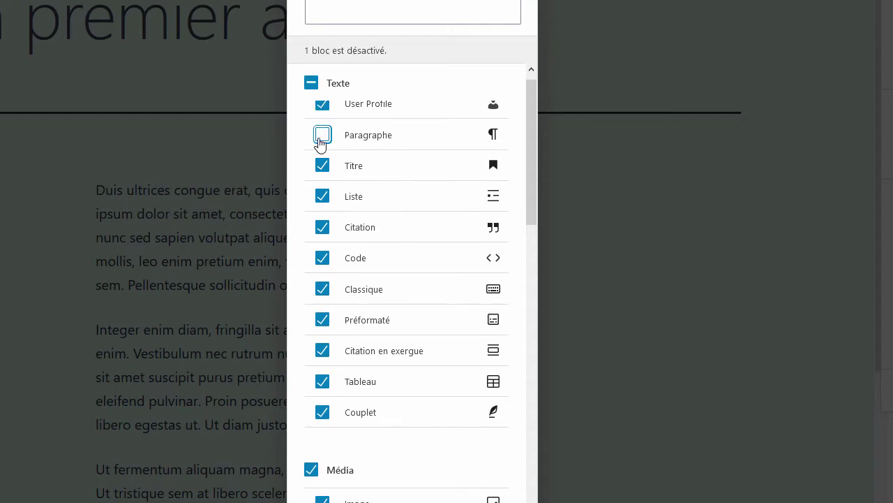
{"action": "left_click", "coordinate": [321, 136]}
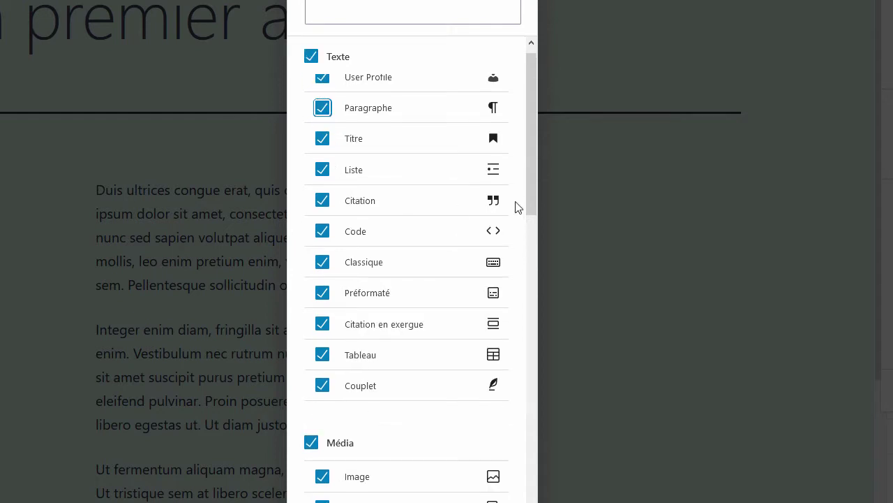
{"action": "scroll", "coordinate": [532, 176], "scroll_direction": "up", "scroll_amount": 1}
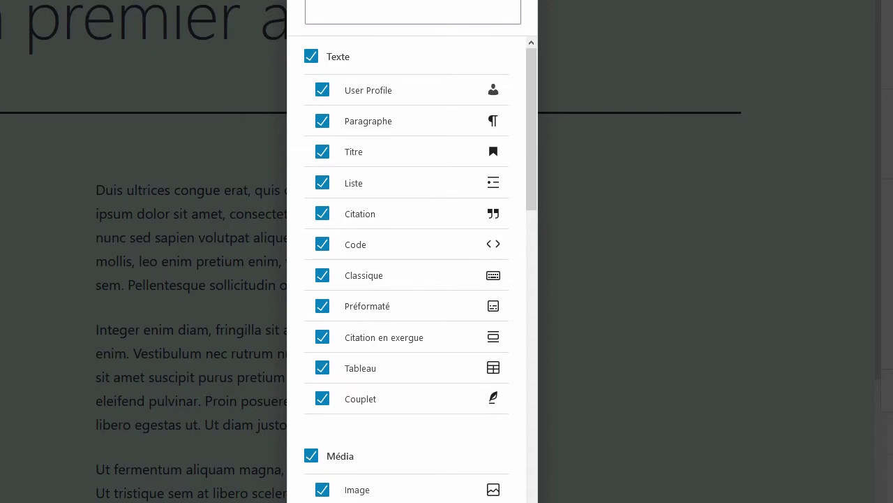
{"action": "left_click", "coordinate": [437, 70]}
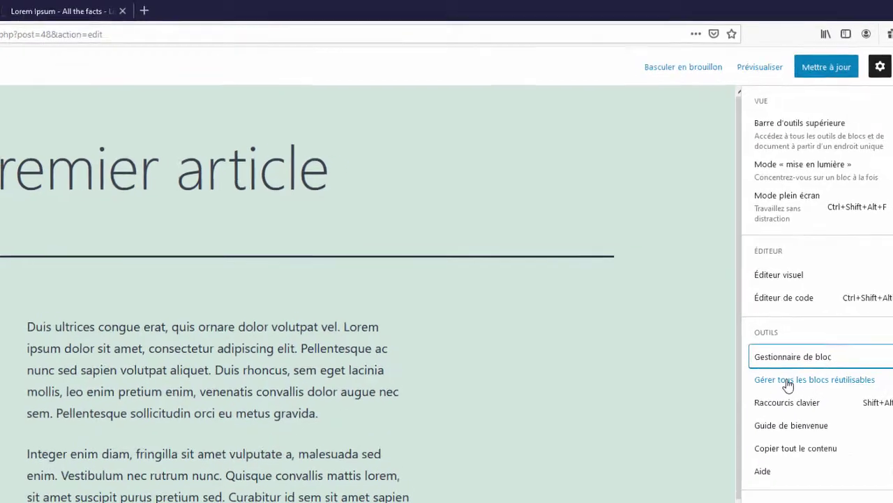
- Try to open the management page for all reusable blocks, but choose to stay on the current article
{"action": "left_click", "coordinate": [787, 381]}
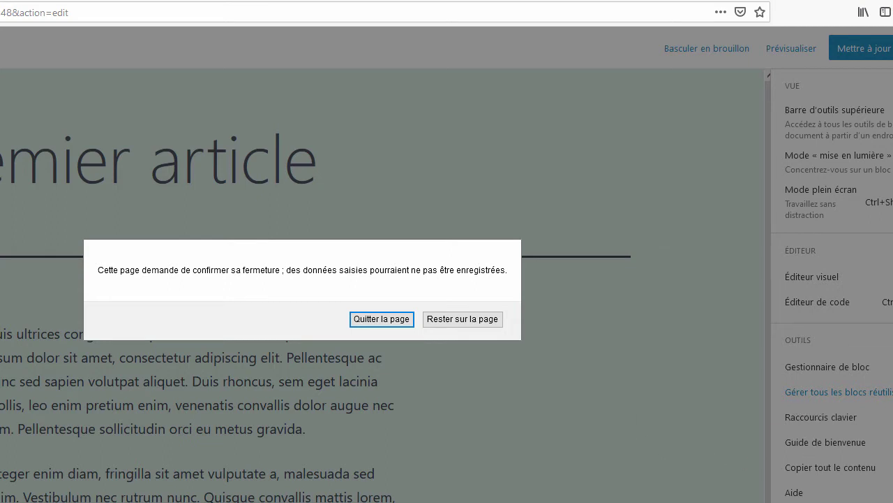
{"action": "left_click", "coordinate": [457, 326]}
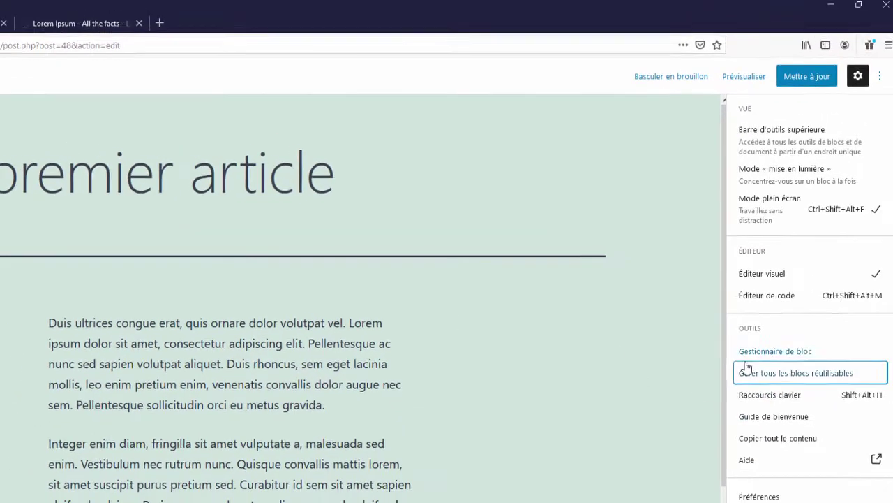
- Review the editor's full list of keyboard shortcuts, from general to block shortcuts, and close it
{"action": "left_click", "coordinate": [773, 395]}
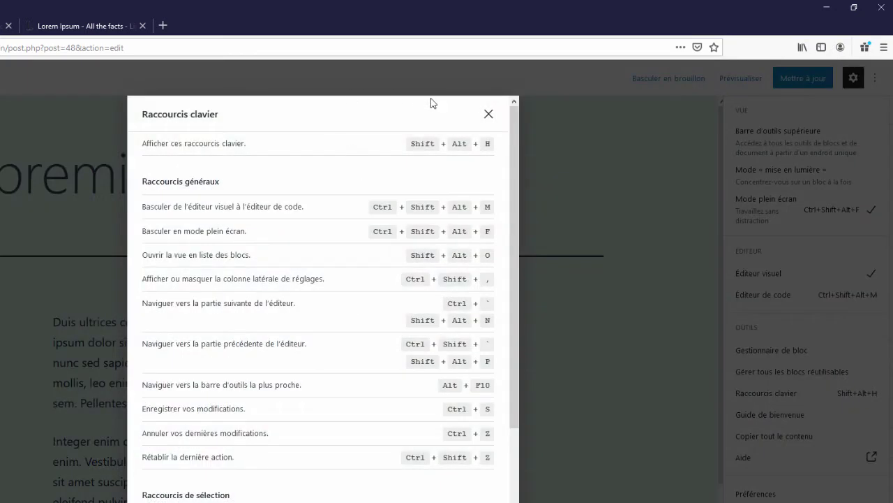
{"action": "scroll", "coordinate": [502, 309], "scroll_direction": "down", "scroll_amount": 5}
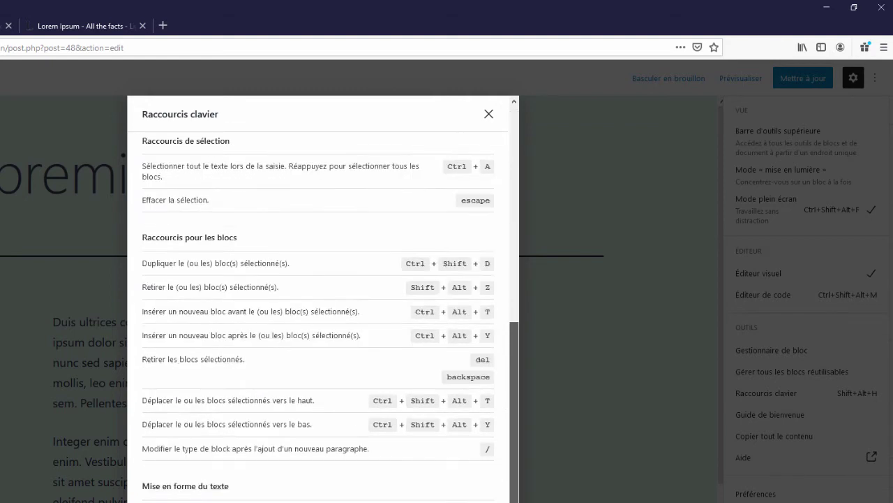
{"action": "scroll", "coordinate": [513, 231], "scroll_direction": "up", "scroll_amount": 3}
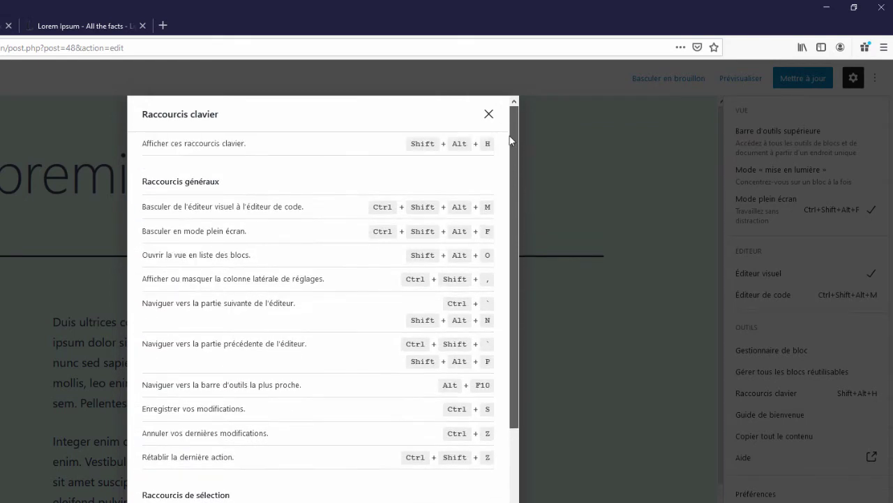
{"action": "left_click", "coordinate": [488, 114]}
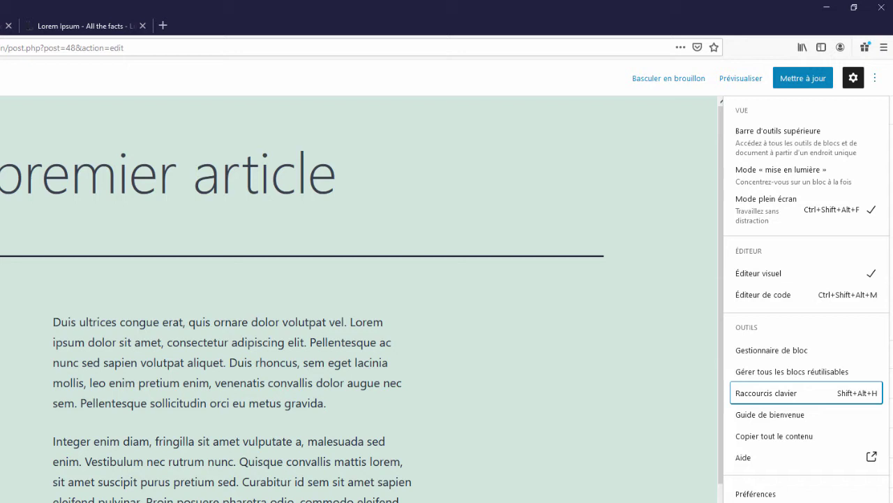
- Open the block editor's welcome guide and go through its pages to the last one
{"action": "left_click", "coordinate": [771, 415]}
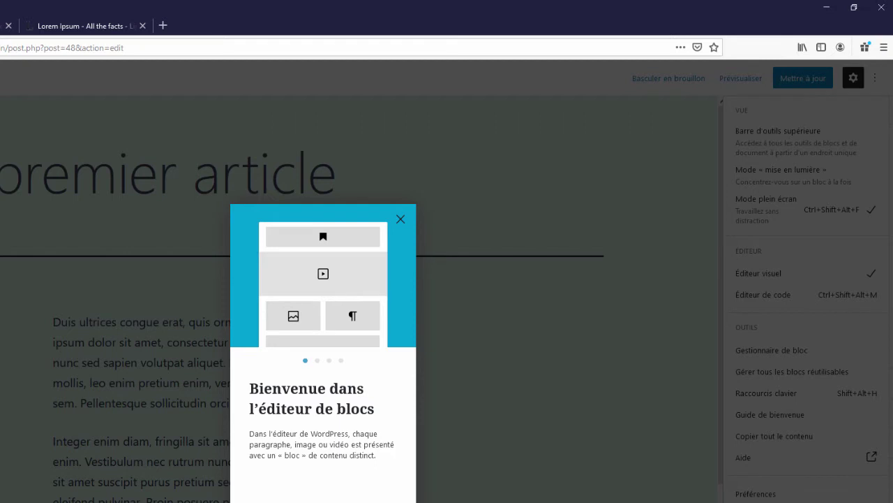
{"action": "key", "text": "Right"}
{"action": "key", "text": "Right"}
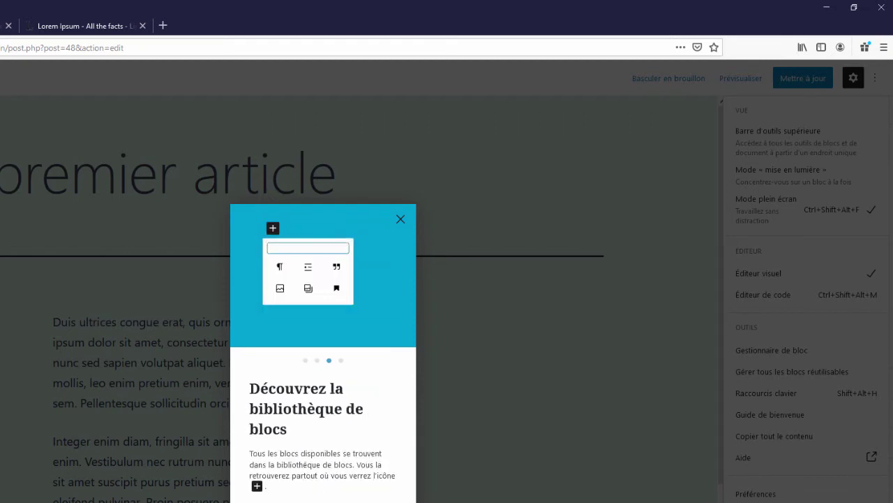
{"action": "key", "text": "Right"}
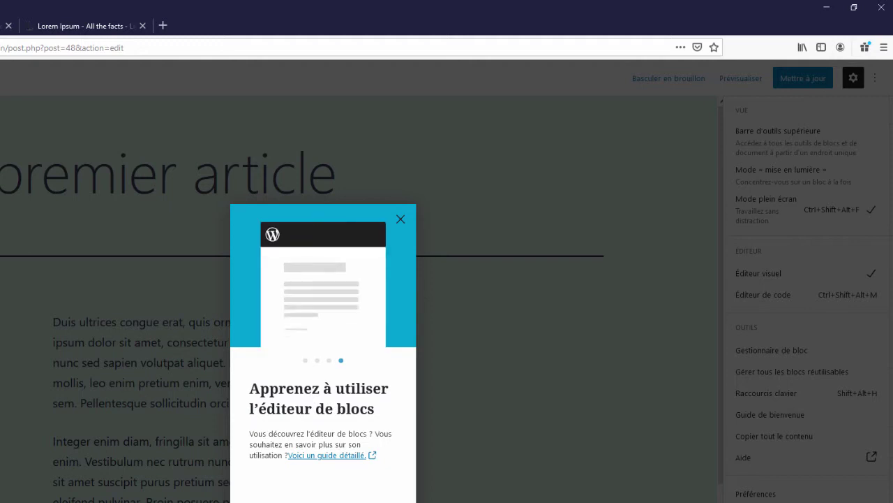
- Open the detailed guide linked in the welcome guide and examine its introduction and the WordPress 5.5 novelties section
{"action": "left_click", "coordinate": [330, 458]}
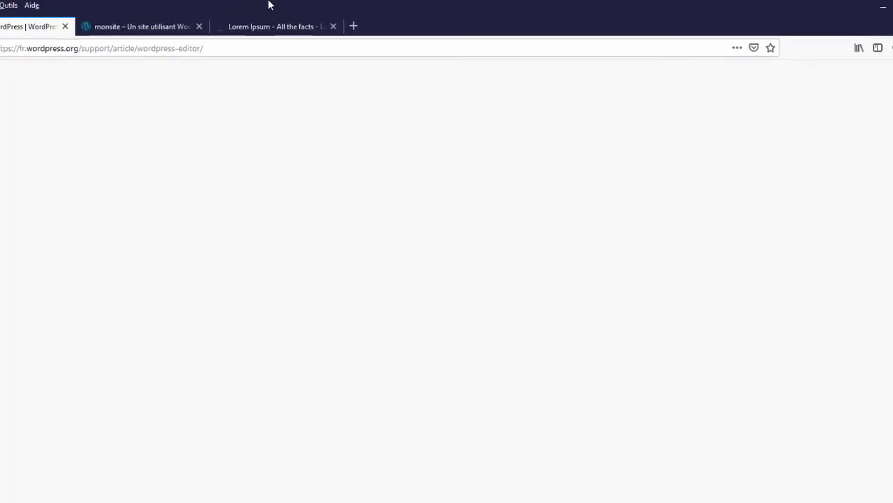
{"action": "scroll", "coordinate": [396, 359], "scroll_direction": "down", "scroll_amount": 15}
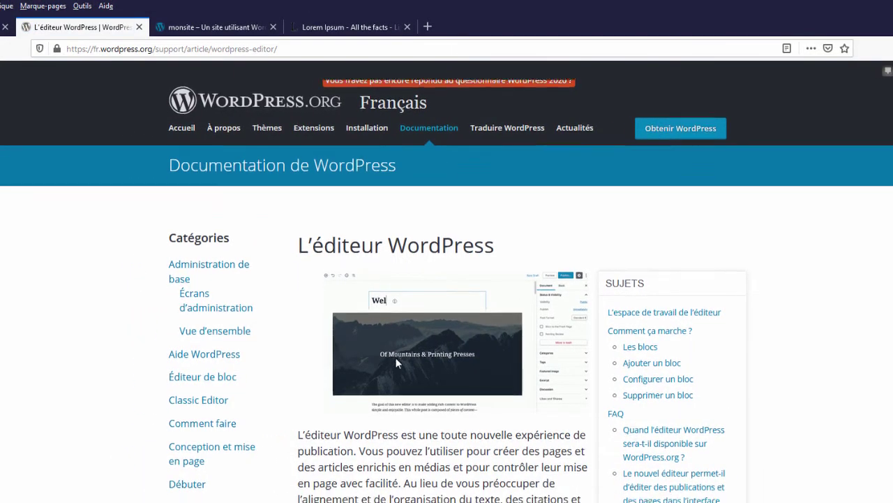
{"action": "scroll", "coordinate": [402, 318], "scroll_direction": "up", "scroll_amount": 15}
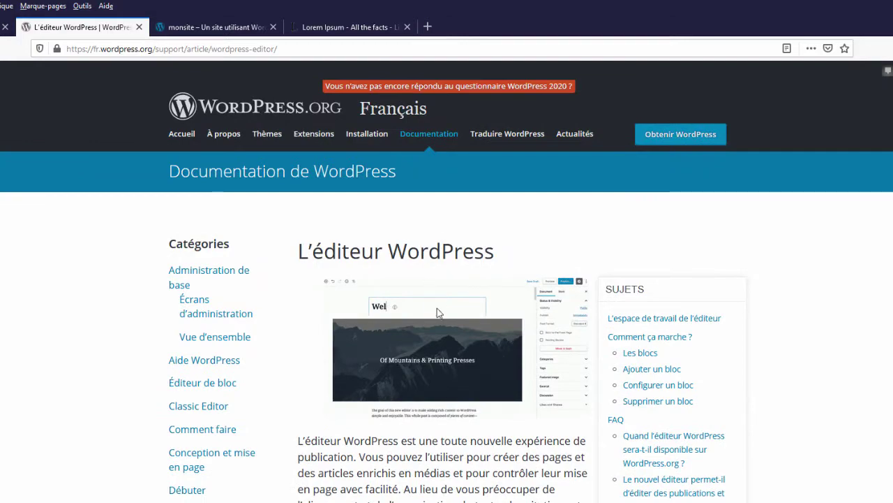
{"action": "scroll", "coordinate": [440, 315], "scroll_direction": "down", "scroll_amount": 7}
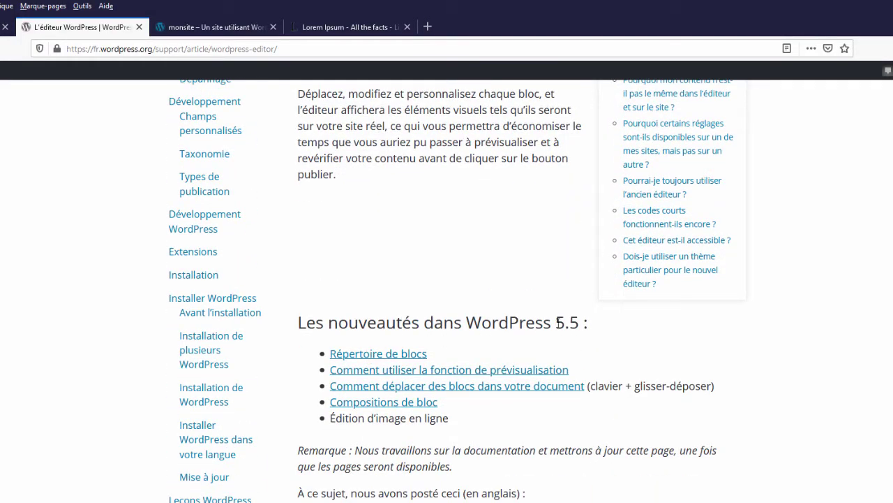
{"action": "left_click_drag", "start_coordinate": [559, 322], "coordinate": [579, 321]}
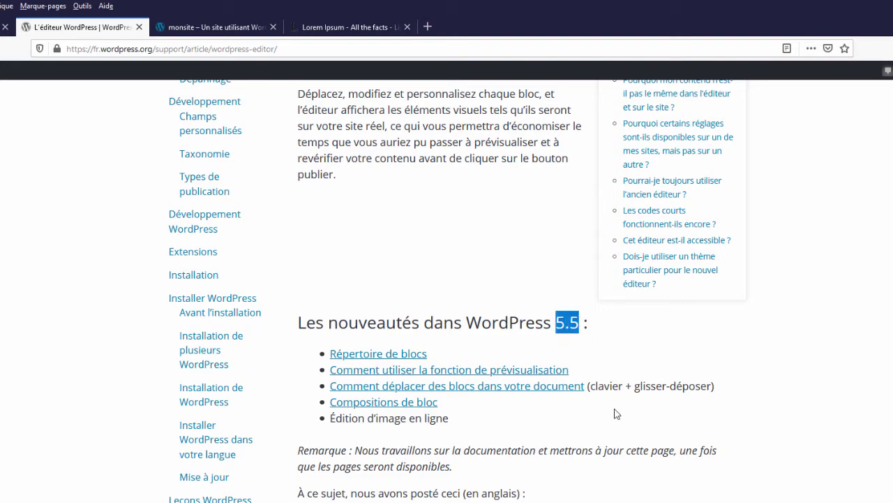
{"action": "scroll", "coordinate": [628, 346], "scroll_direction": "up", "scroll_amount": 5}
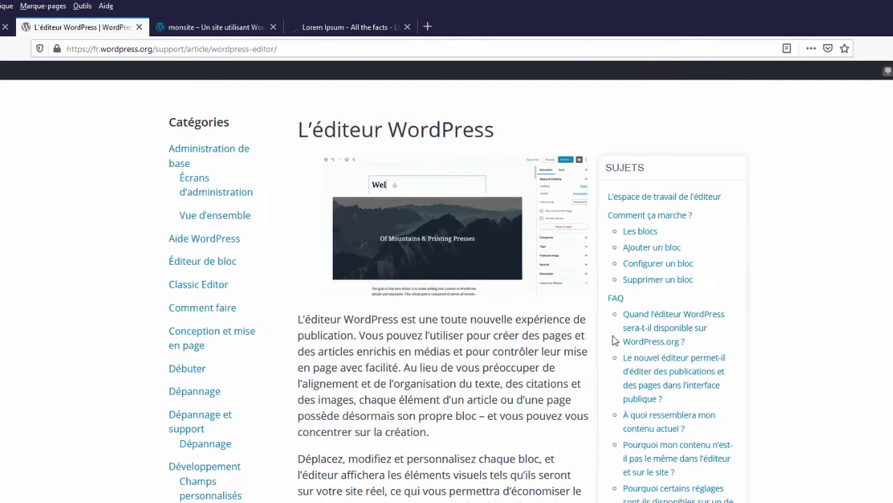
{"action": "scroll", "coordinate": [354, 247], "scroll_direction": "up", "scroll_amount": 2}
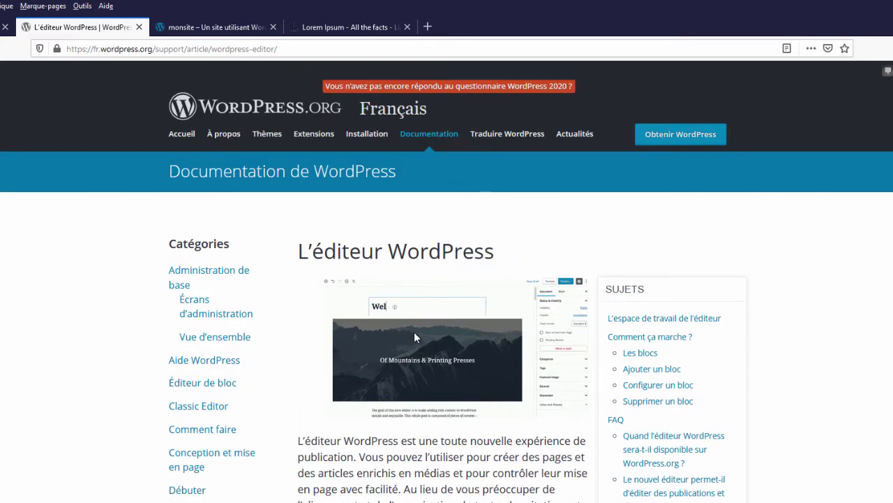
- View the guide's animated introduction image on its own and return to the documentation article
{"action": "right_click", "coordinate": [372, 302]}
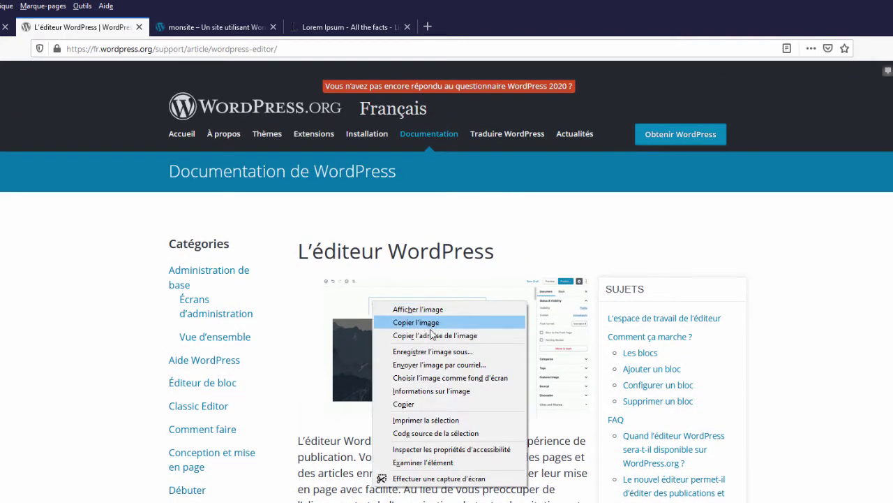
{"action": "left_click", "coordinate": [416, 309]}
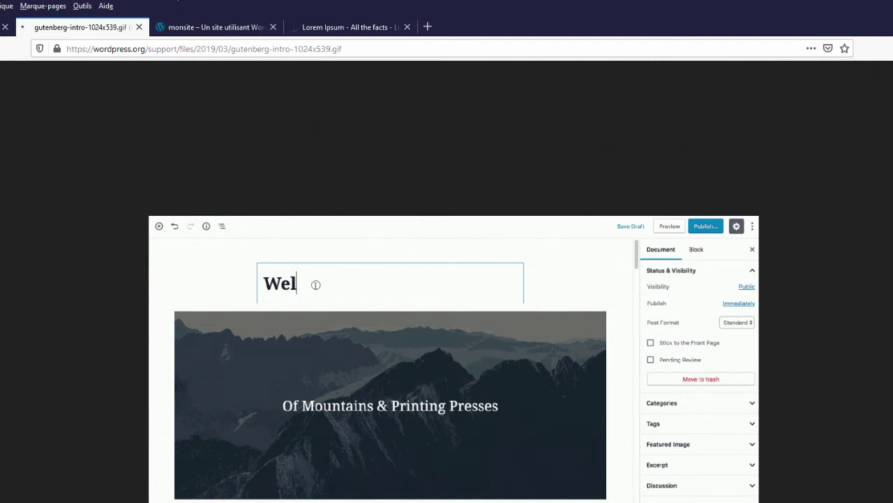
{"action": "key", "text": "alt+Left"}
- Read through the guide's workspace, full-screen mode and block anatomy sections, and close the article and the welcome guide
{"action": "scroll", "coordinate": [833, 315], "scroll_direction": "down", "scroll_amount": 10}
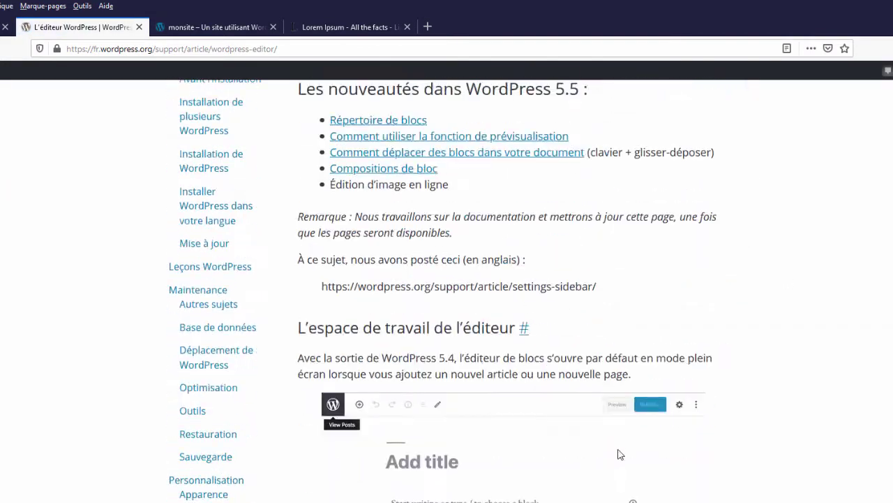
{"action": "scroll", "coordinate": [621, 455], "scroll_direction": "down", "scroll_amount": 10}
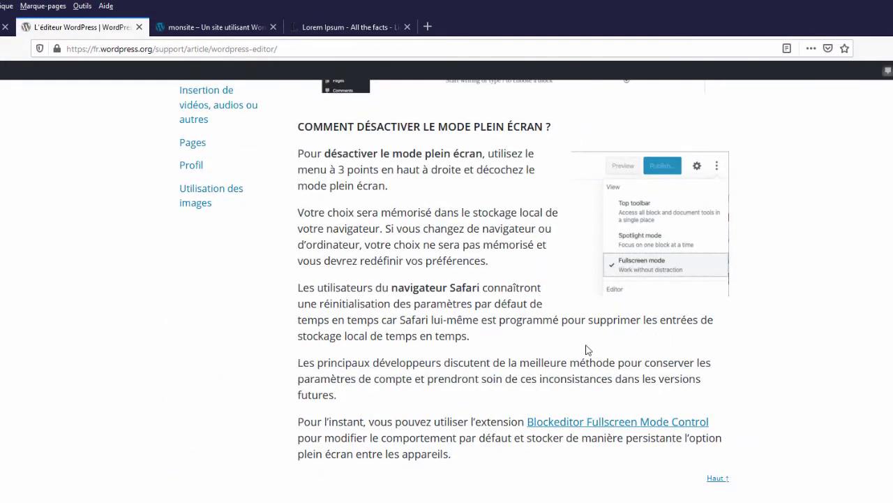
{"action": "scroll", "coordinate": [586, 349], "scroll_direction": "down", "scroll_amount": 13}
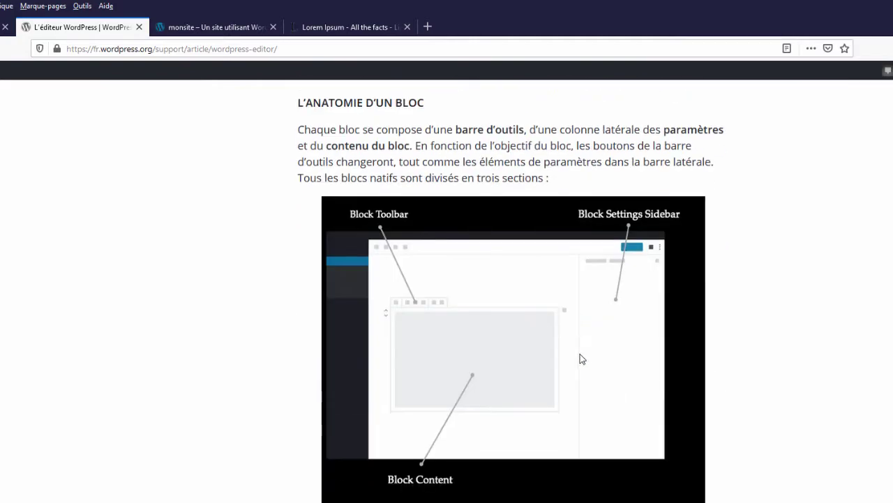
{"action": "scroll", "coordinate": [568, 339], "scroll_direction": "down", "scroll_amount": 3}
{"action": "scroll", "coordinate": [587, 341], "scroll_direction": "up", "scroll_amount": 20}
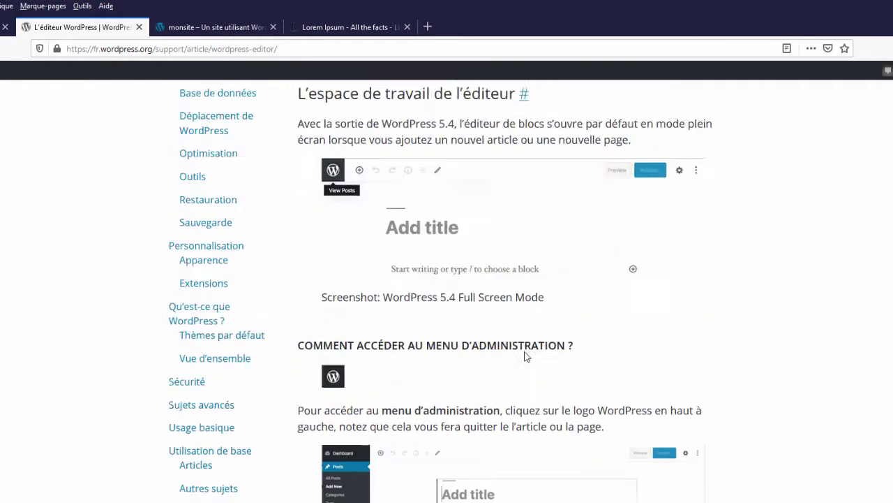
{"action": "scroll", "coordinate": [525, 345], "scroll_direction": "up", "scroll_amount": 15}
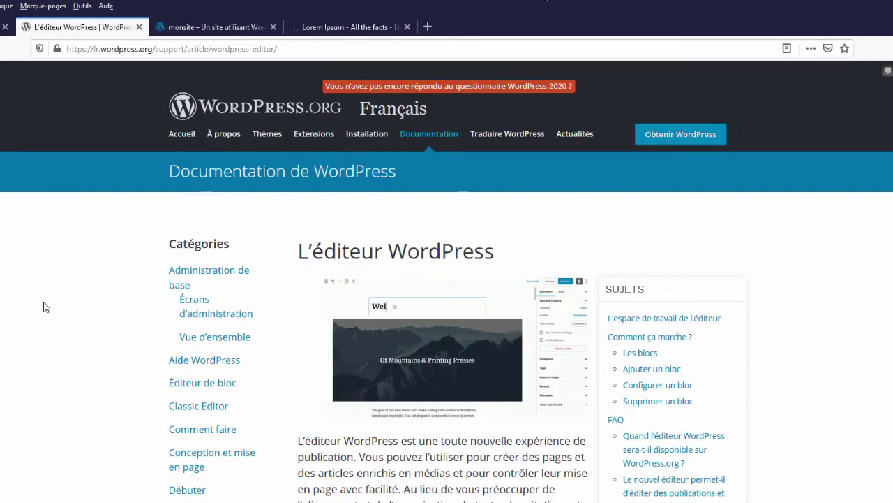
{"action": "left_click", "coordinate": [139, 27]}
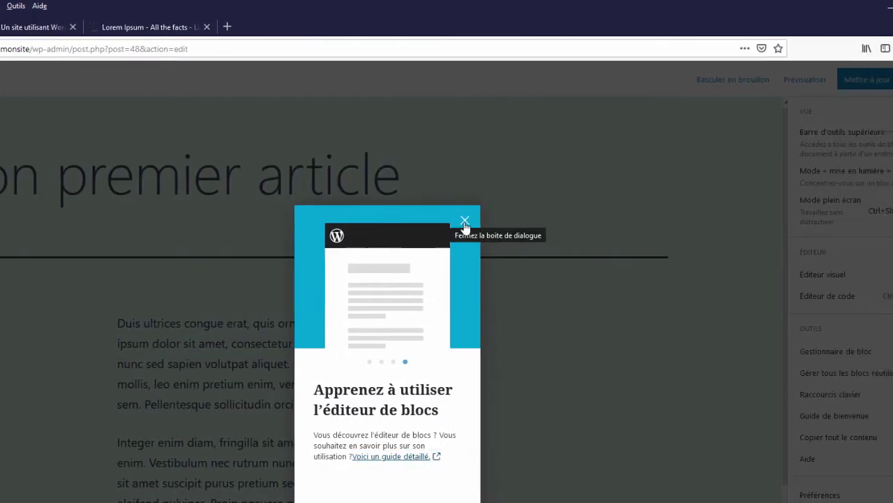
{"action": "left_click", "coordinate": [532, 216]}
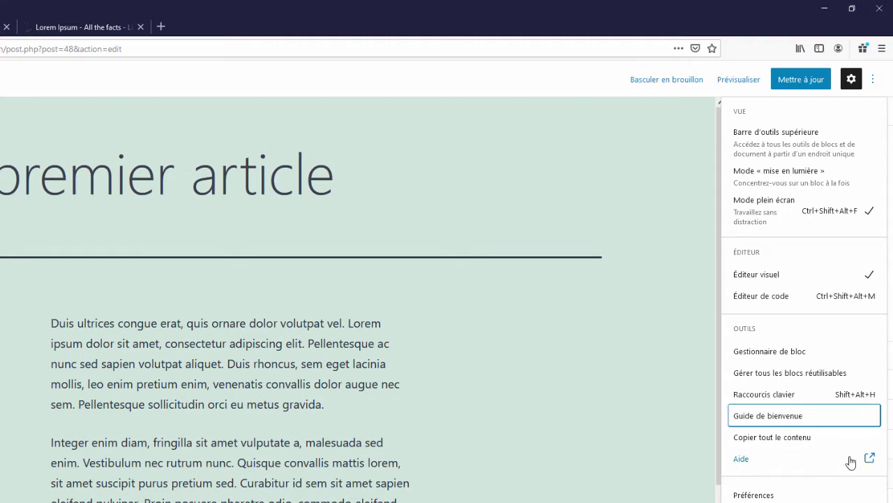
- Open the editor's help page, skim the documentation article and close it to return to the post
{"action": "left_click", "coordinate": [742, 461]}
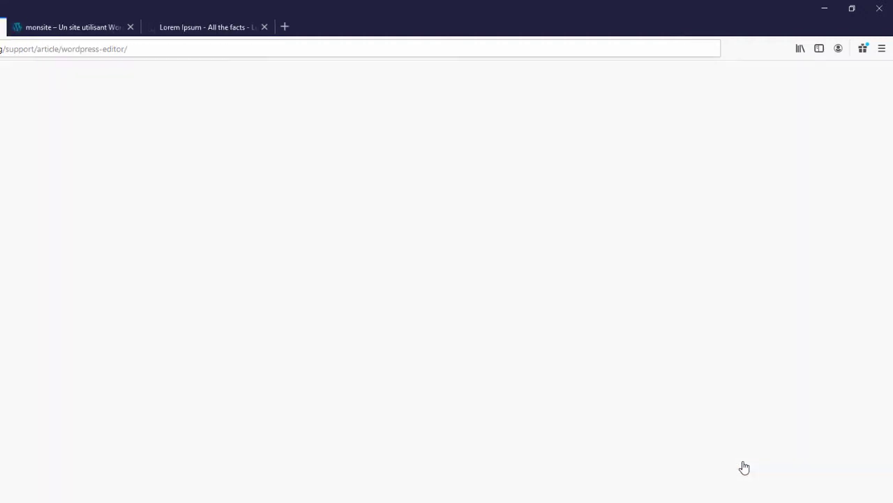
{"action": "scroll", "coordinate": [289, 380], "scroll_direction": "down", "scroll_amount": 3}
{"action": "scroll", "coordinate": [286, 394], "scroll_direction": "down", "scroll_amount": 15}
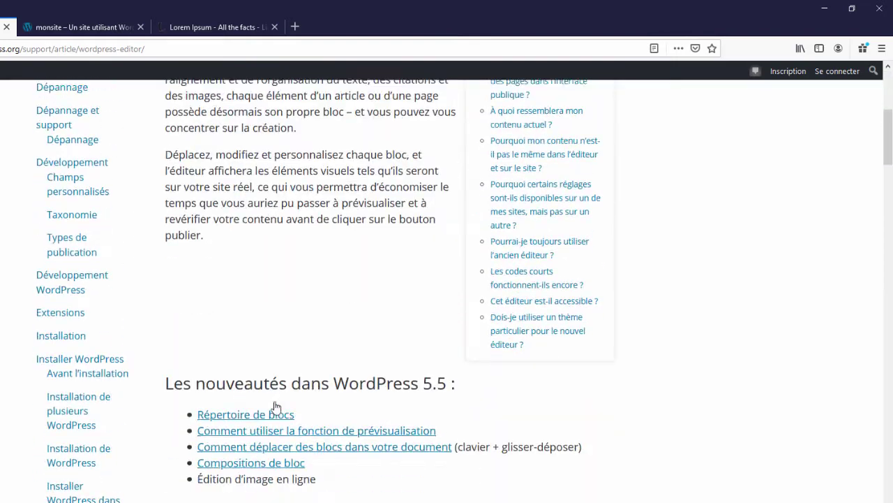
{"action": "scroll", "coordinate": [265, 425], "scroll_direction": "up", "scroll_amount": 12}
{"action": "scroll", "coordinate": [266, 425], "scroll_direction": "up", "scroll_amount": 5}
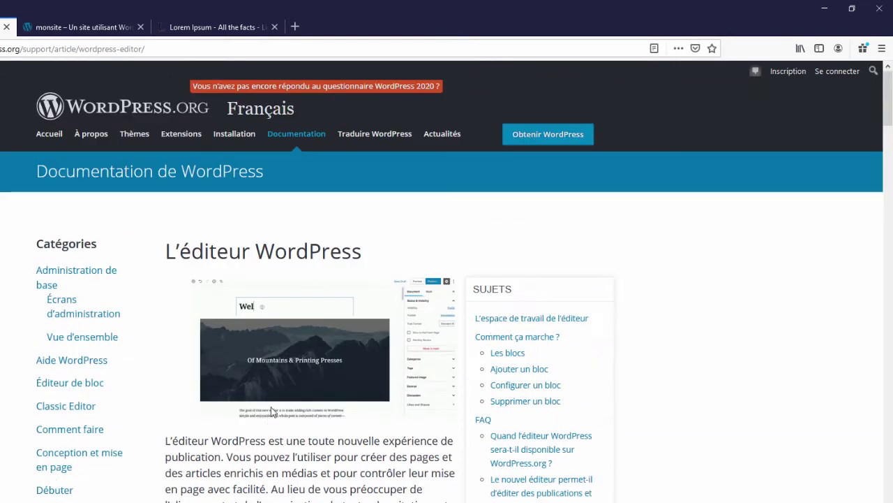
{"action": "key", "text": "ctrl+w"}
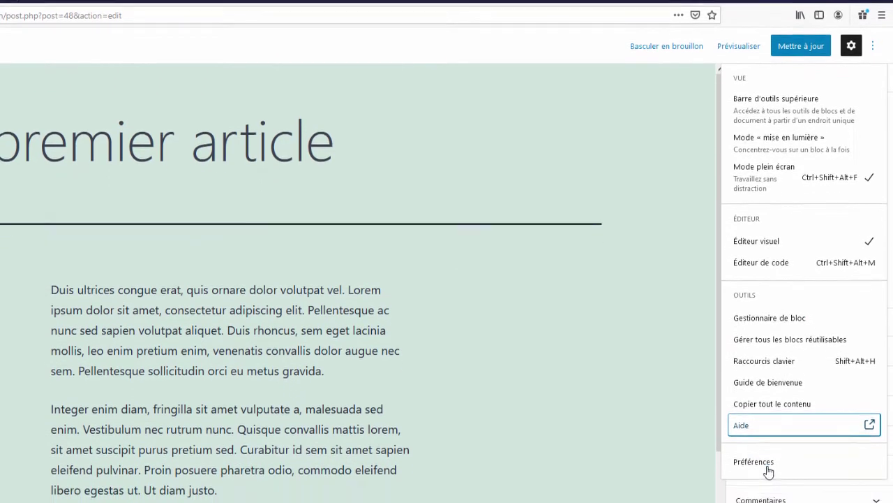
- Review the editor preferences from the general options down to the document settings, and close them along with the options menu
{"action": "left_click", "coordinate": [755, 450]}
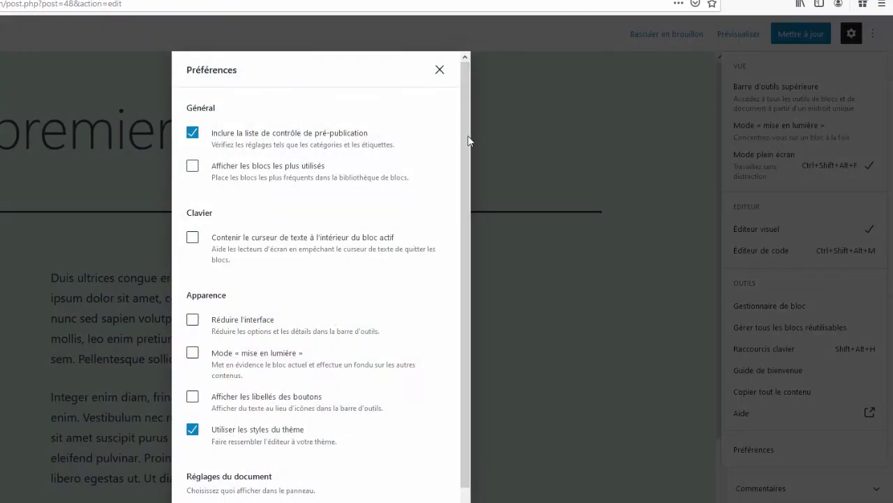
{"action": "left_click_drag", "start_coordinate": [464, 120], "coordinate": [478, 258]}
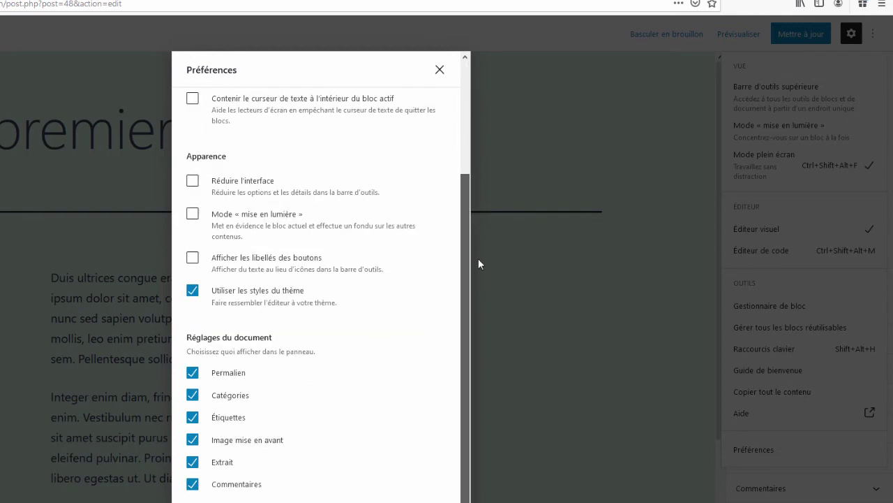
{"action": "left_click_drag", "start_coordinate": [464, 290], "coordinate": [462, 290]}
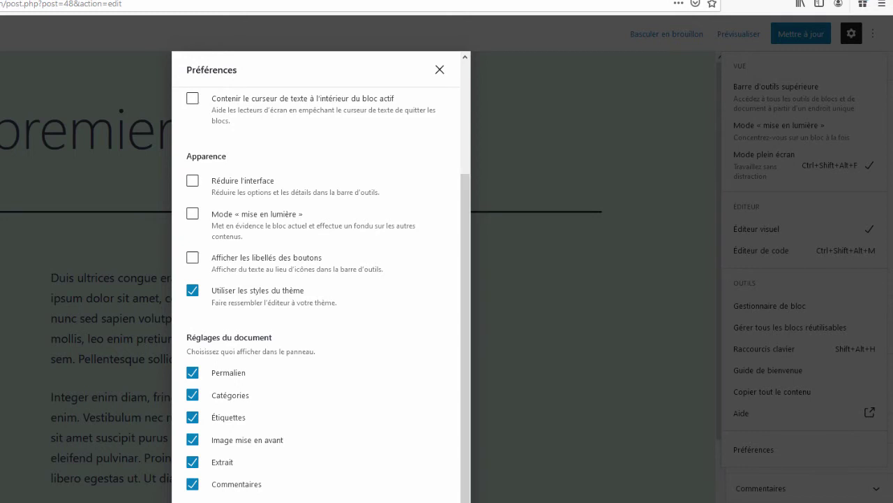
{"action": "left_click_drag", "start_coordinate": [464, 445], "coordinate": [482, 502]}
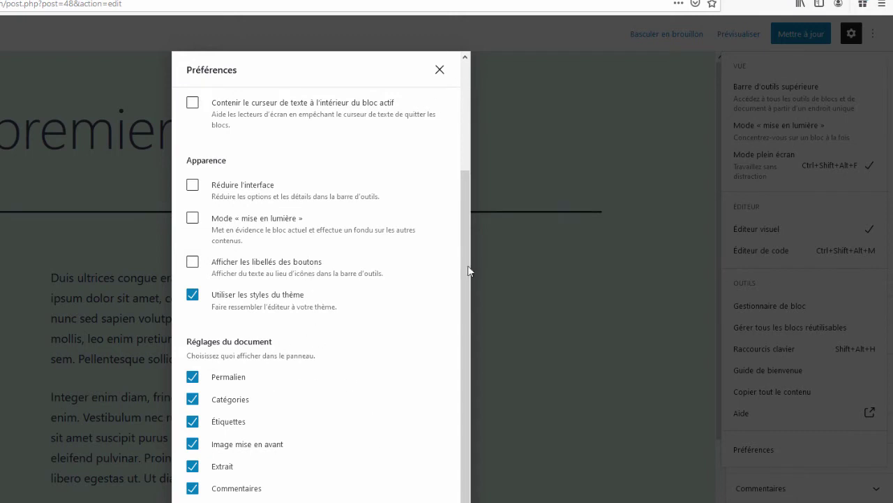
{"action": "left_click", "coordinate": [440, 70]}
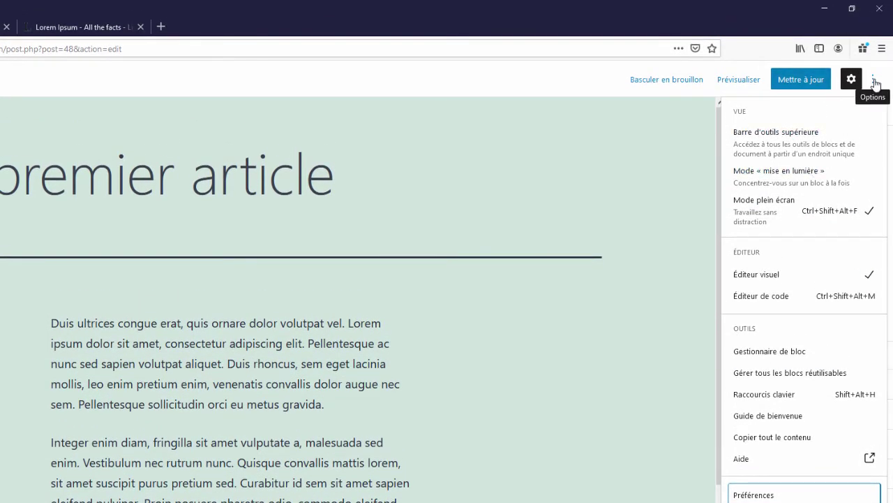
{"action": "left_click", "coordinate": [873, 80]}
{"action": "left_click", "coordinate": [872, 80]}
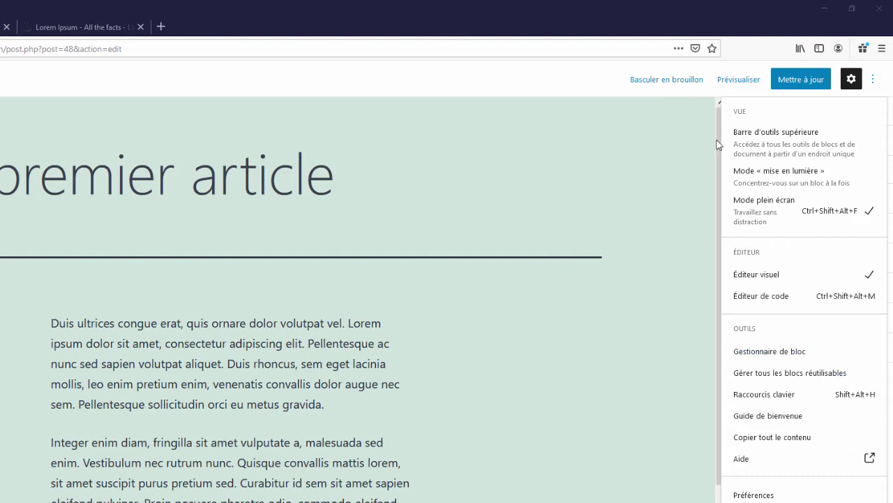
{"action": "left_click", "coordinate": [873, 80]}
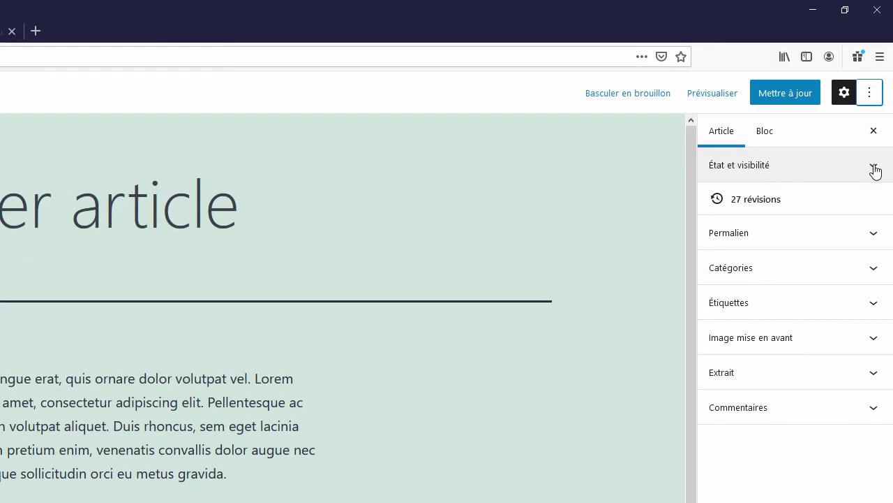
- Expand the article's État et visibilité settings and review the visibility choices and the publication date calendar without changing them
{"action": "left_click", "coordinate": [875, 170]}
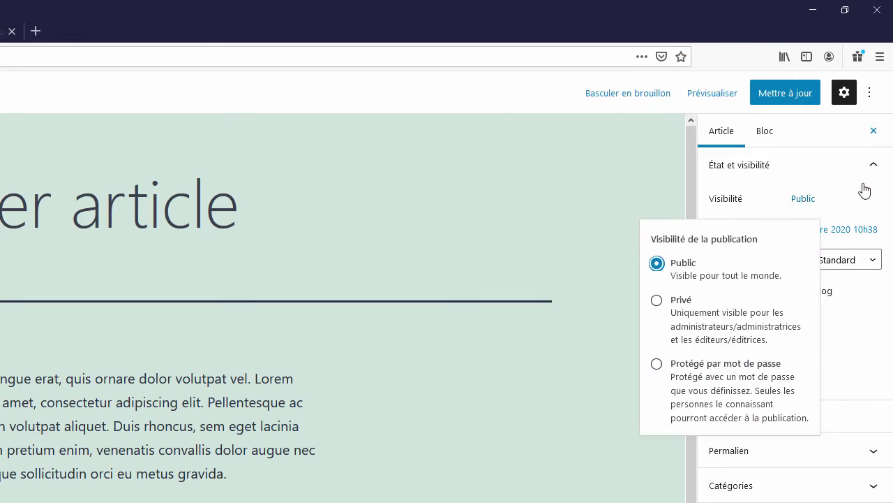
{"action": "left_click", "coordinate": [766, 216]}
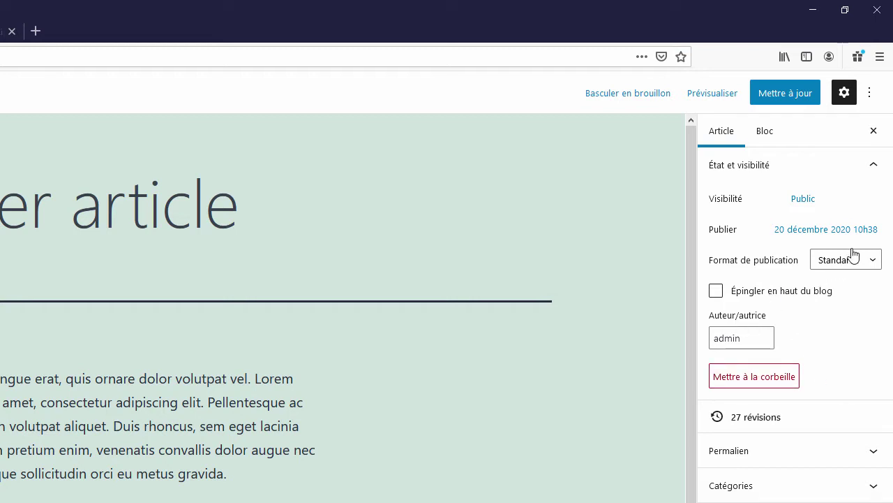
{"action": "left_click", "coordinate": [826, 236]}
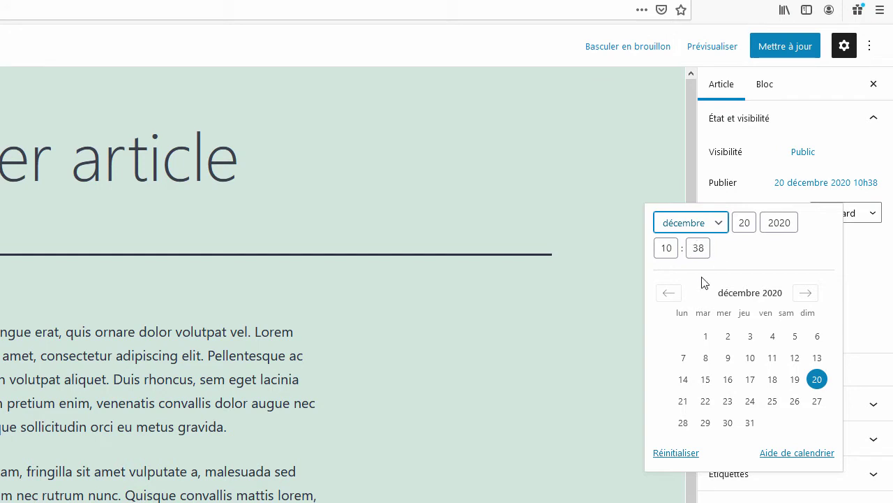
{"action": "left_click", "coordinate": [878, 270]}
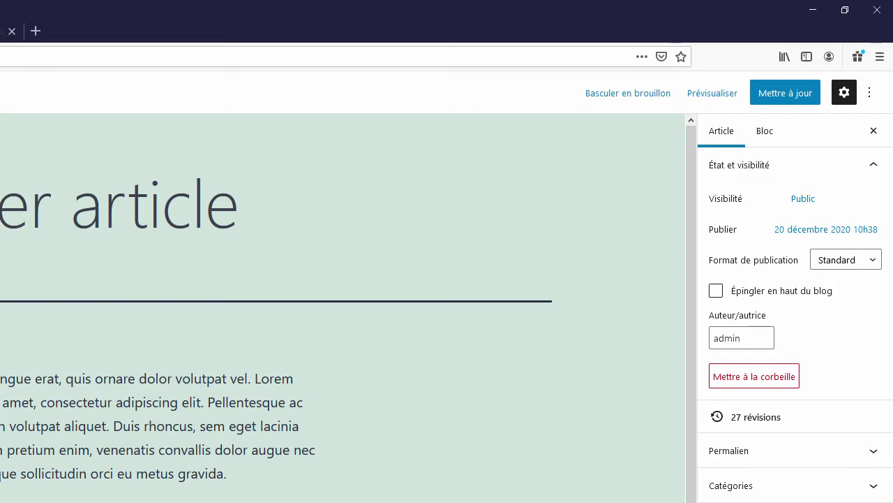
- Check which authors can be assigned to the article and leave the author selection unchanged
{"action": "left_click", "coordinate": [749, 341]}
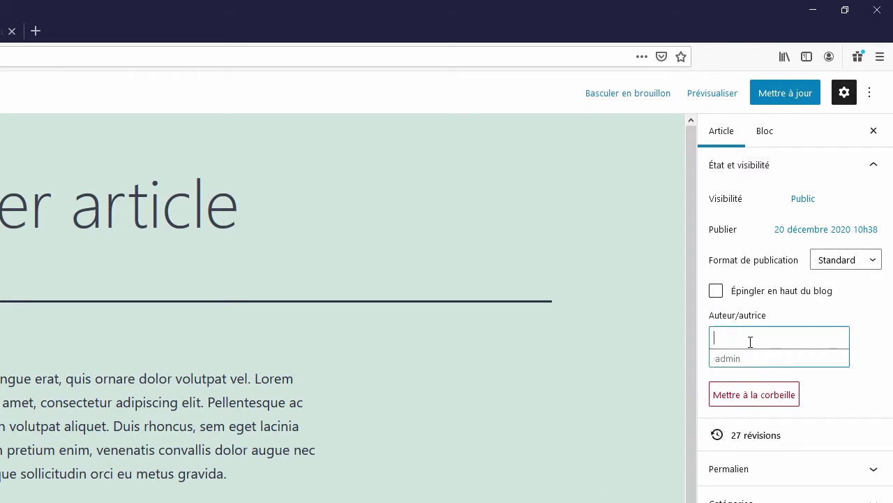
{"action": "left_click", "coordinate": [804, 317]}
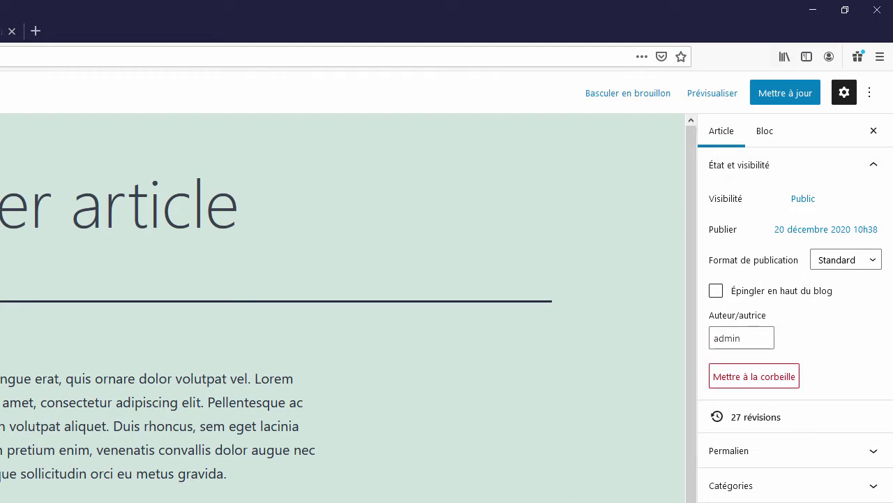
{"action": "left_click", "coordinate": [747, 339]}
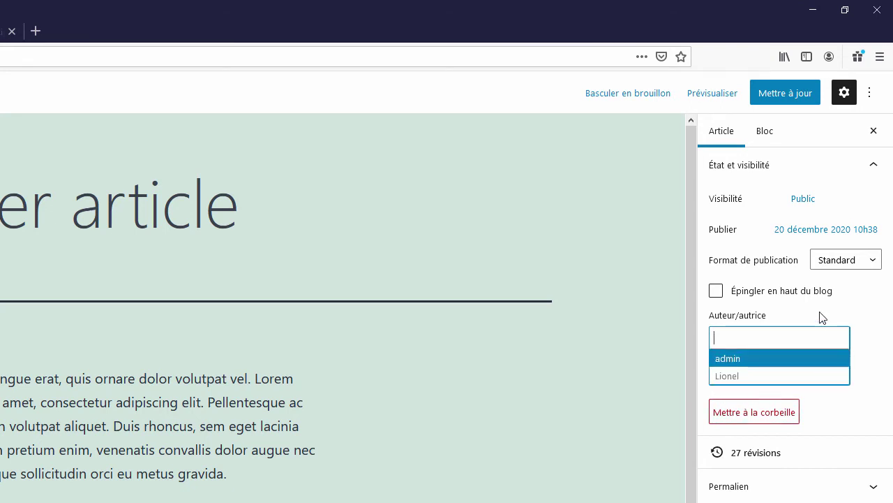
{"action": "left_click", "coordinate": [864, 312]}
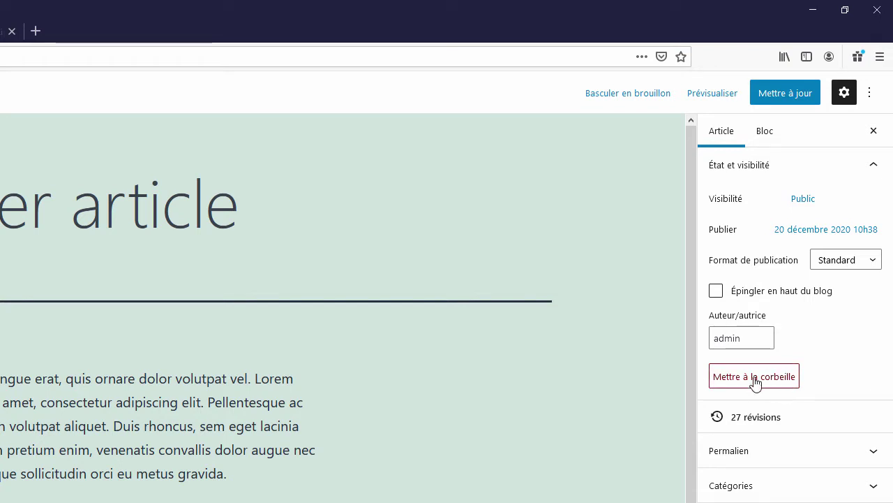
- Collapse the État et visibilité settings and update the article, staying on the page when its revisions cannot be opened unsaved
{"action": "left_click", "coordinate": [866, 176]}
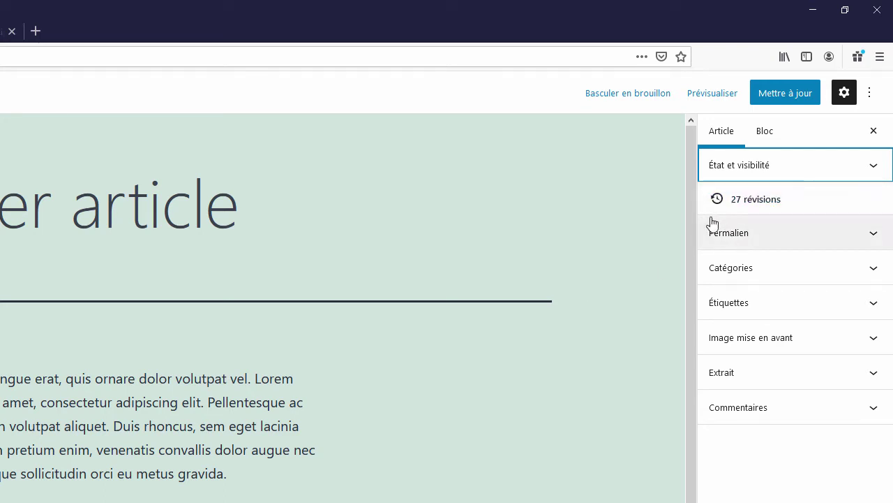
{"action": "left_click", "coordinate": [760, 204]}
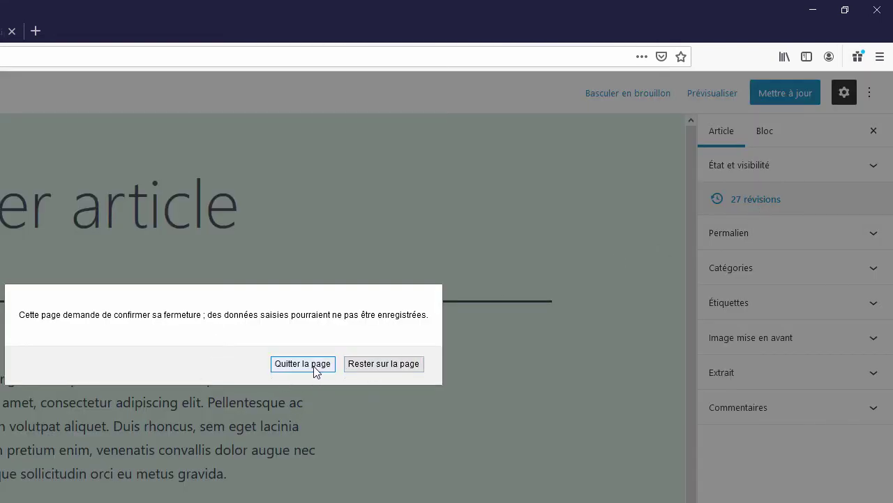
{"action": "left_click", "coordinate": [388, 369]}
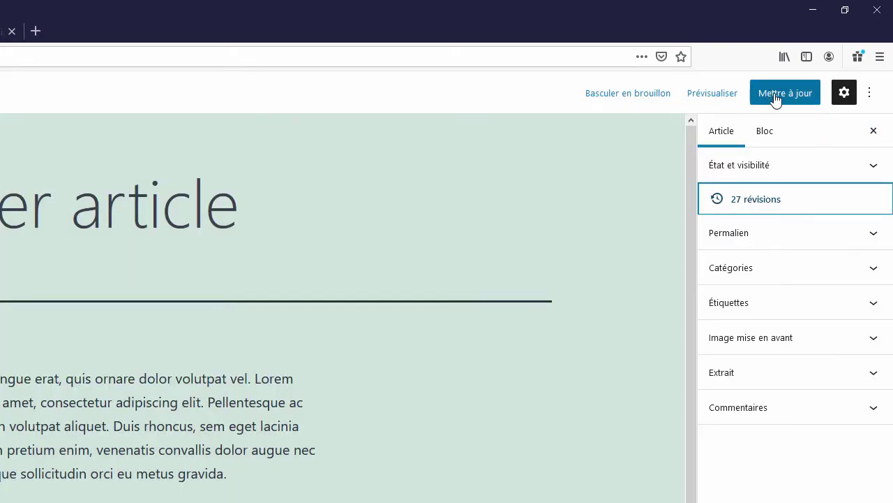
{"action": "left_click", "coordinate": [786, 94]}
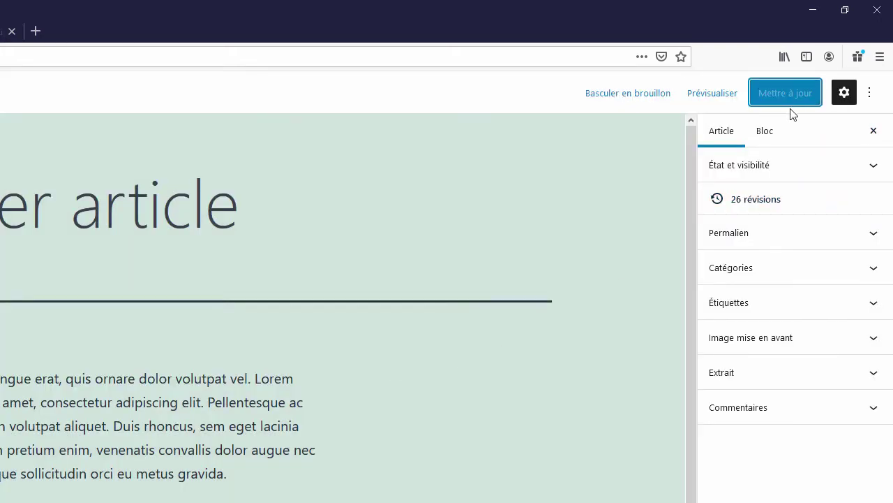
- Open the article's revisions, compare the current revision with older ones along the timeline, and return to the editor without restoring any
{"action": "left_click", "coordinate": [760, 203]}
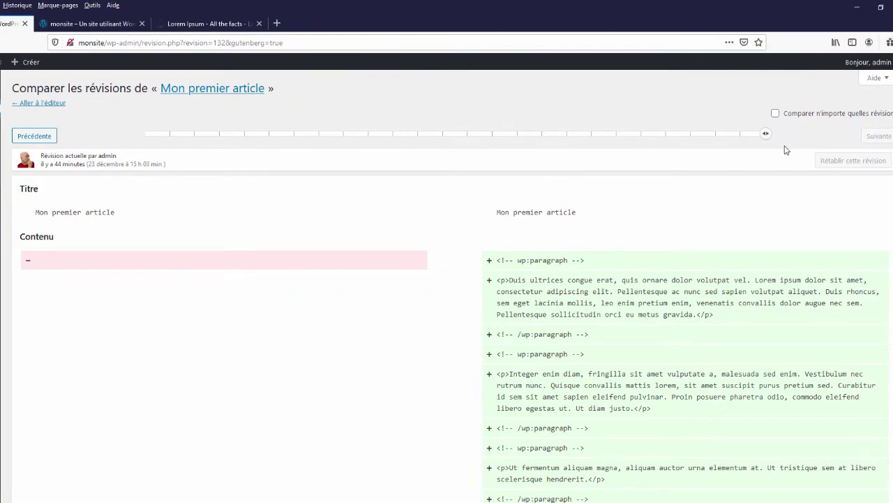
{"action": "left_click_drag", "start_coordinate": [763, 137], "coordinate": [242, 131]}
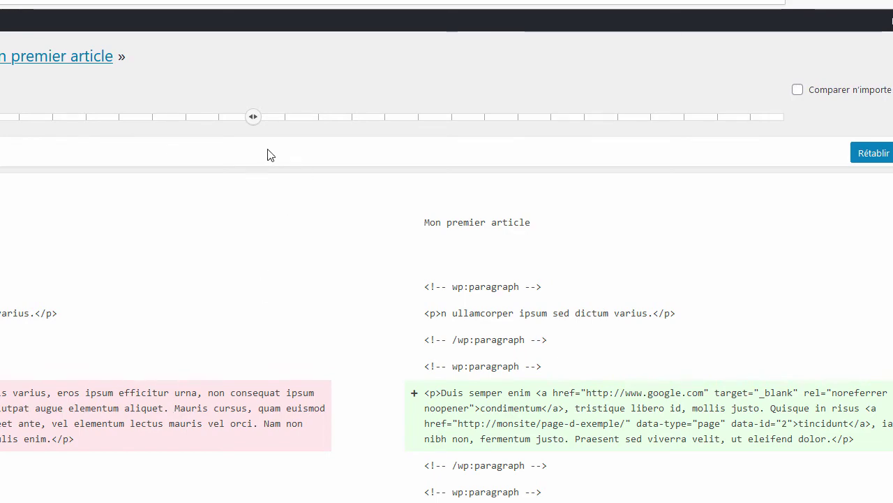
{"action": "left_click_drag", "start_coordinate": [275, 120], "coordinate": [786, 137]}
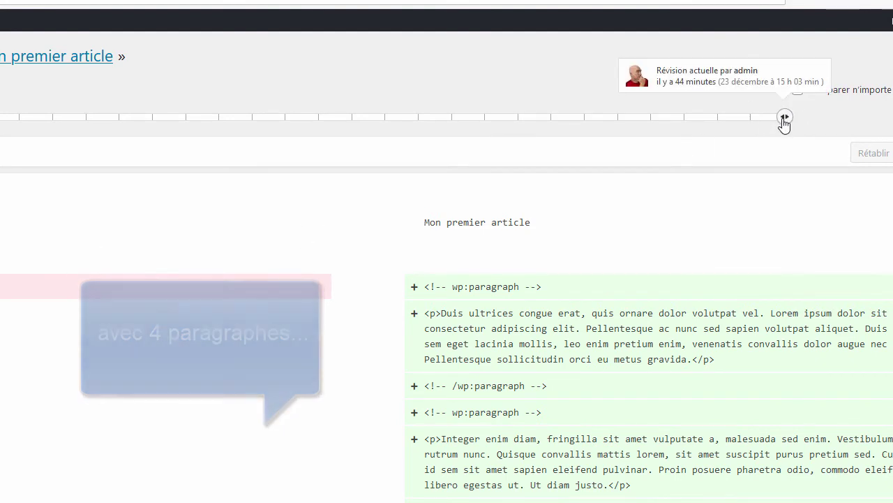
{"action": "left_click_drag", "start_coordinate": [777, 122], "coordinate": [740, 133]}
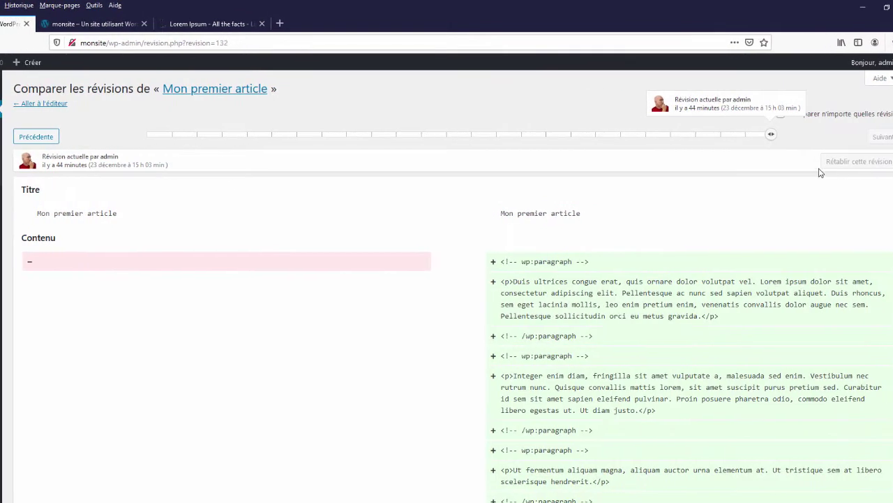
{"action": "left_click", "coordinate": [46, 109]}
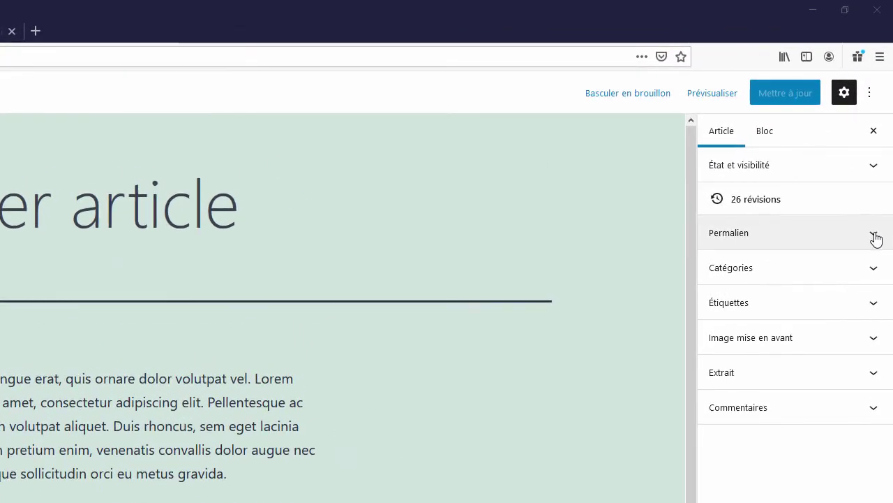
- Expand the Permalien settings and start a new article titled "Mon premier article du blog"
{"action": "left_click", "coordinate": [874, 235]}
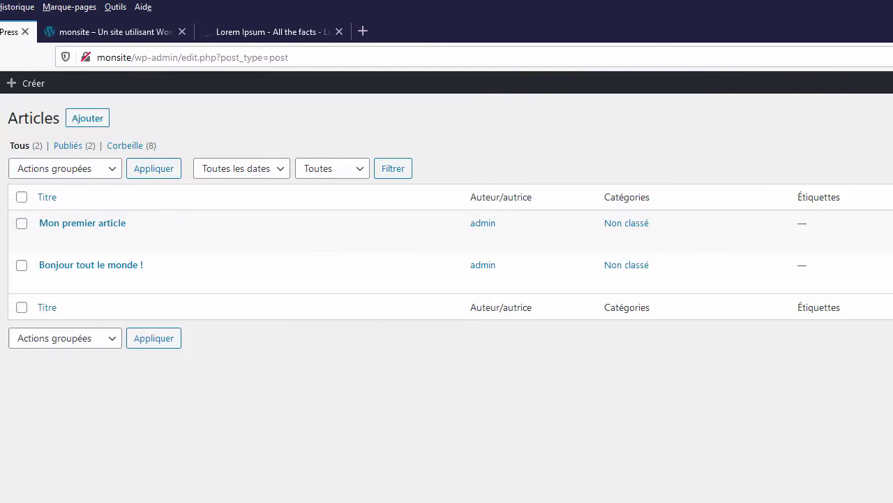
{"action": "left_click", "coordinate": [208, 120]}
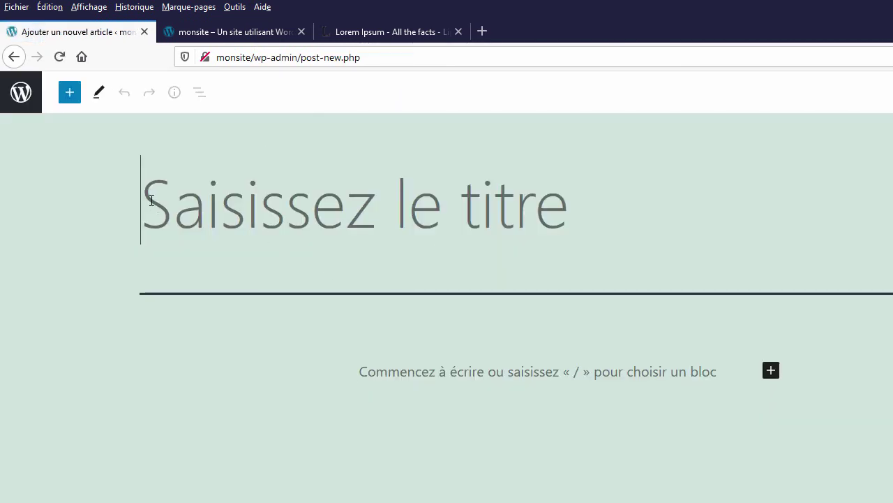
{"action": "type", "text": "Mon "}
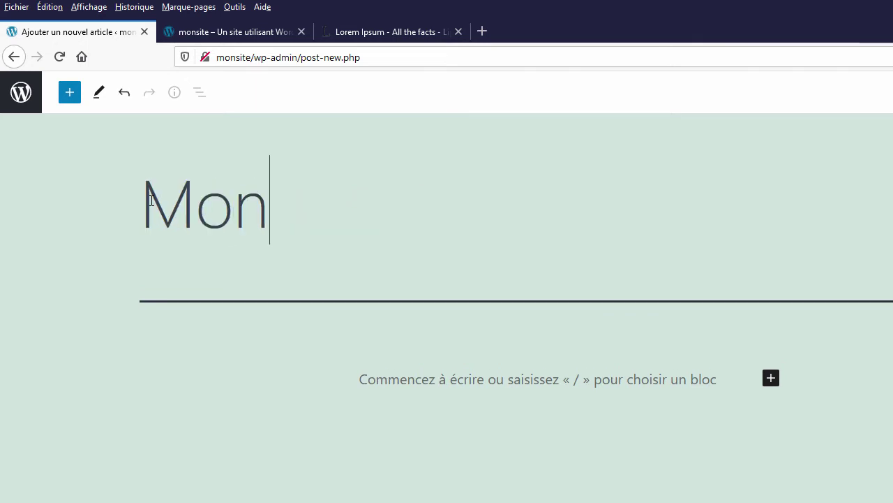
{"action": "type", "text": "premier artic"}
{"action": "type", "text": "le du blog"}
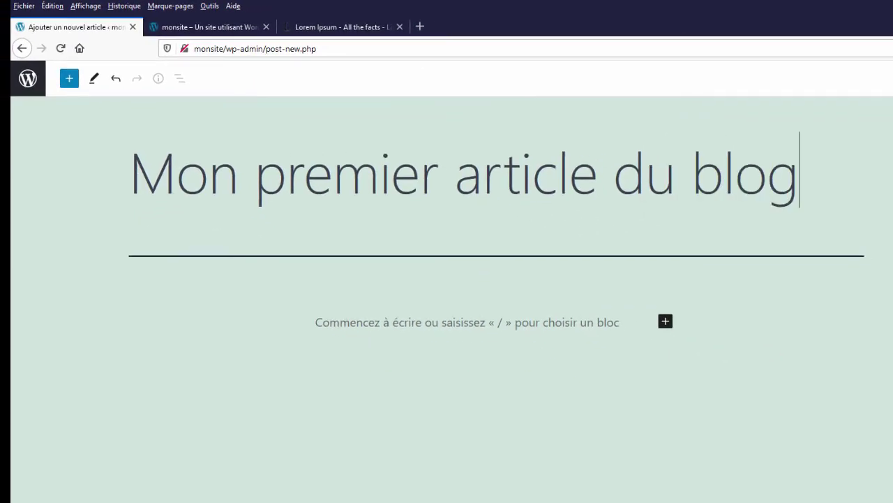
{"action": "key", "text": "Return"}
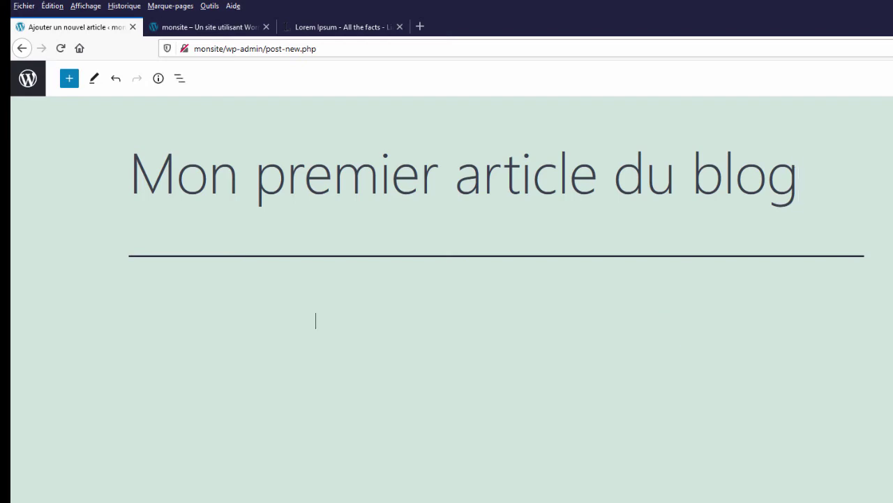
- Paste the Lorem Ipsum paragraphs selected on the lipsum.com page into the new article's body
{"action": "left_click", "coordinate": [311, 26]}
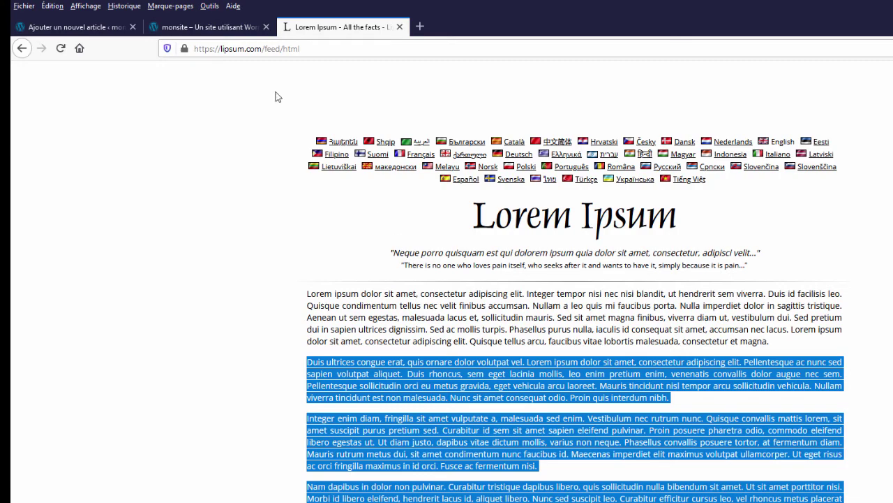
{"action": "left_click", "coordinate": [202, 27]}
{"action": "key", "text": "ctrl+shift+Tab"}
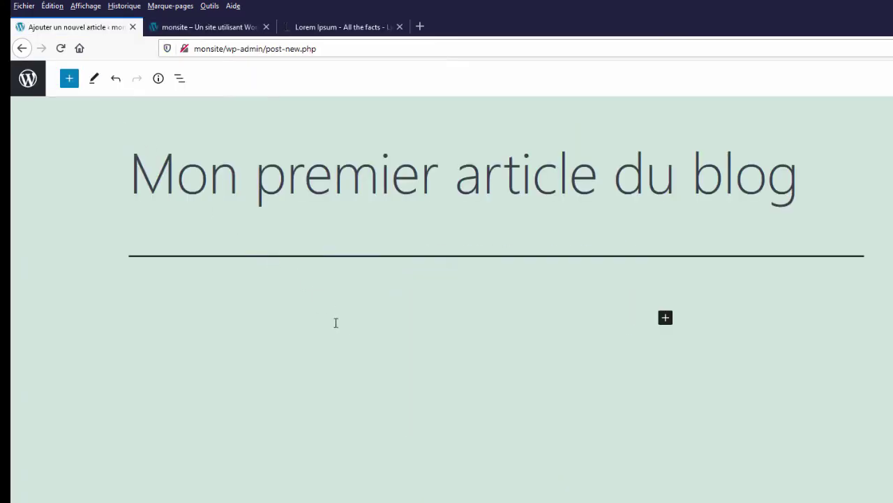
{"action": "key", "text": "ctrl+v"}
{"action": "scroll", "coordinate": [576, 318], "scroll_direction": "up", "scroll_amount": 10}
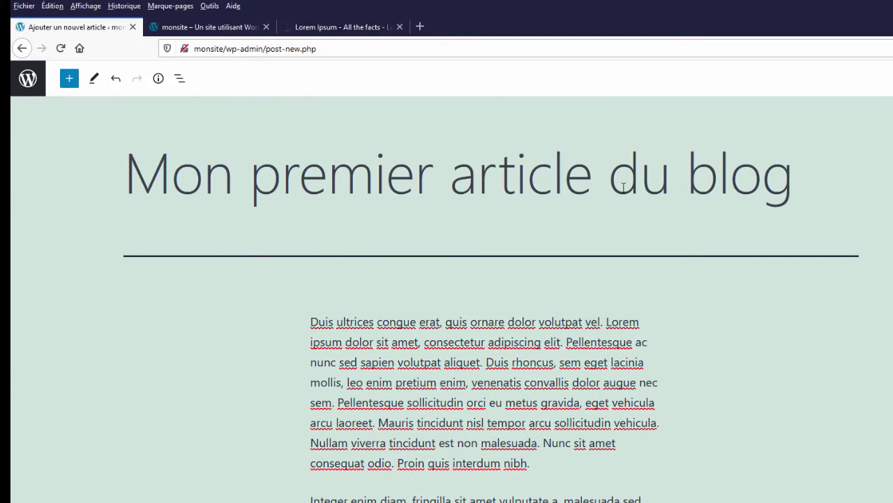
- Publish the new article, confirm the publication and close the publication summary
{"action": "left_click_drag", "start_coordinate": [127, 167], "coordinate": [828, 190]}
{"action": "left_click", "coordinate": [883, 334]}
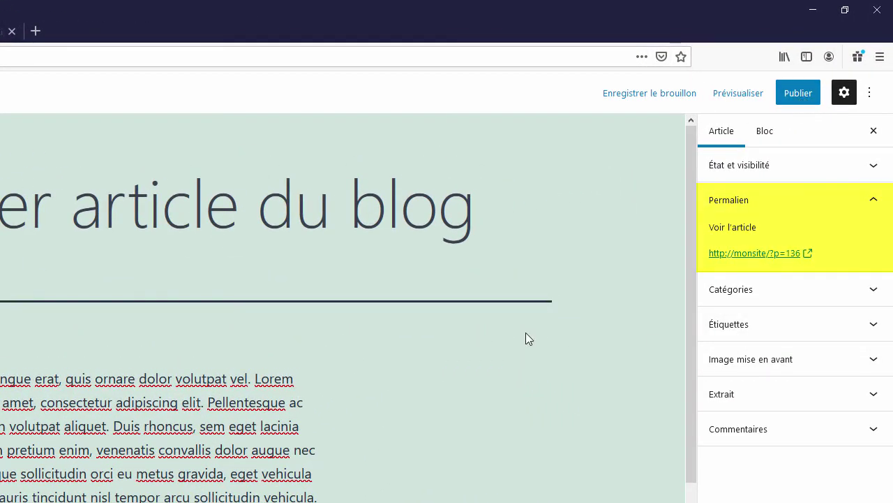
{"action": "left_click", "coordinate": [800, 100]}
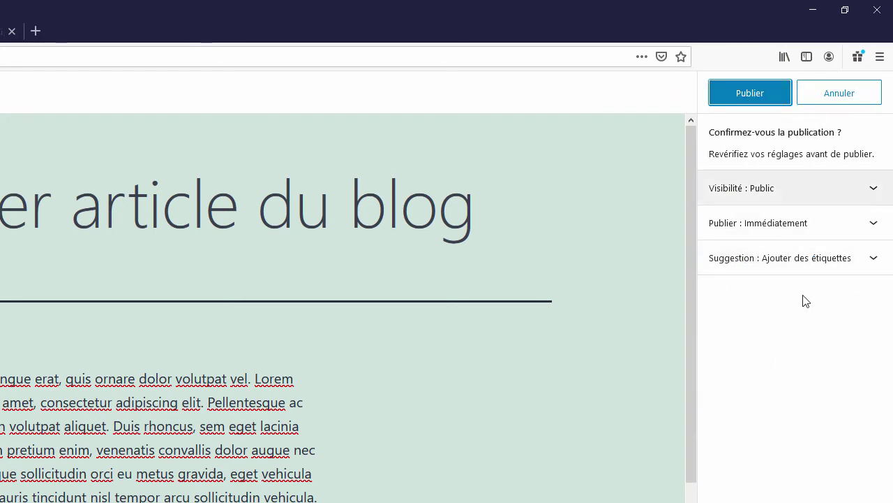
{"action": "left_click", "coordinate": [750, 93]}
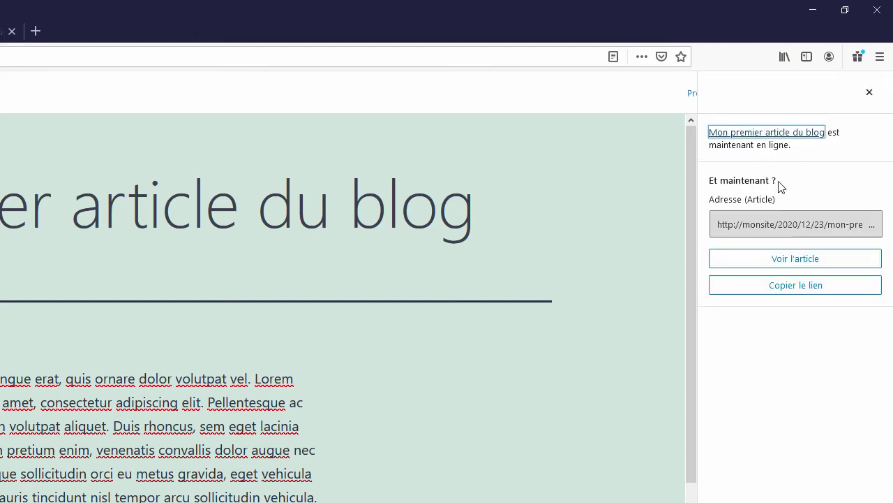
{"action": "left_click", "coordinate": [870, 94]}
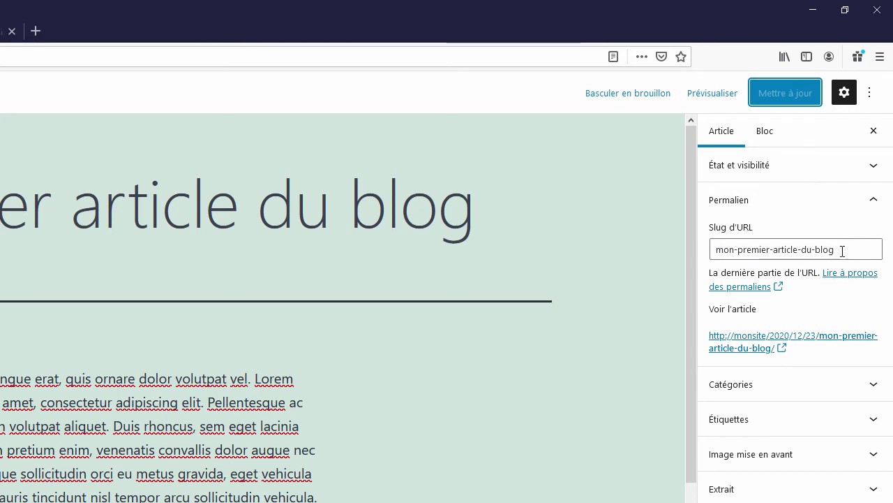
- Examine the published article's URL slug in the Permalien settings without changing it
{"action": "left_click_drag", "start_coordinate": [843, 252], "coordinate": [714, 248]}
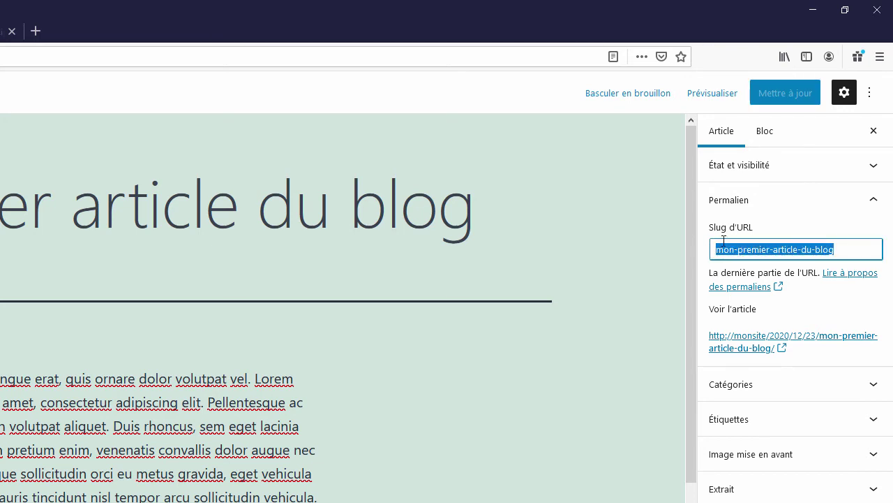
{"action": "left_click", "coordinate": [782, 201]}
{"action": "left_click", "coordinate": [873, 201]}
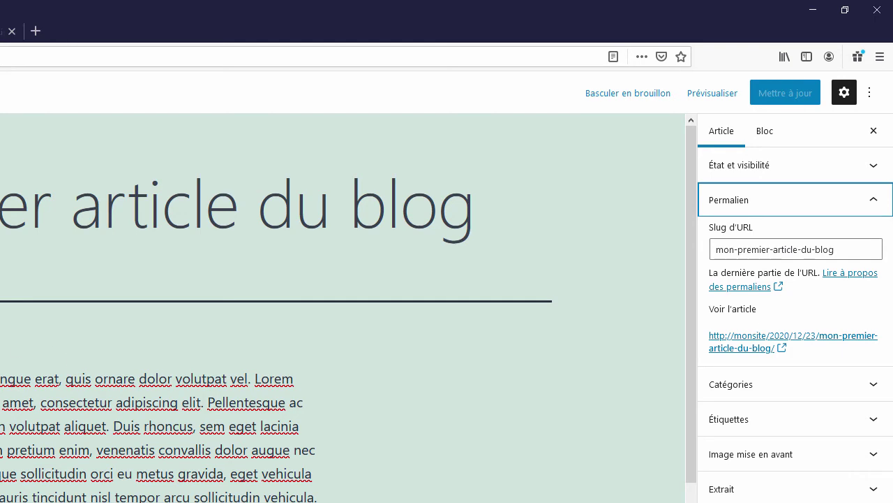
- Reload the monsite home page and open the article "Mon premier article du blog"
{"action": "left_click", "coordinate": [235, 31]}
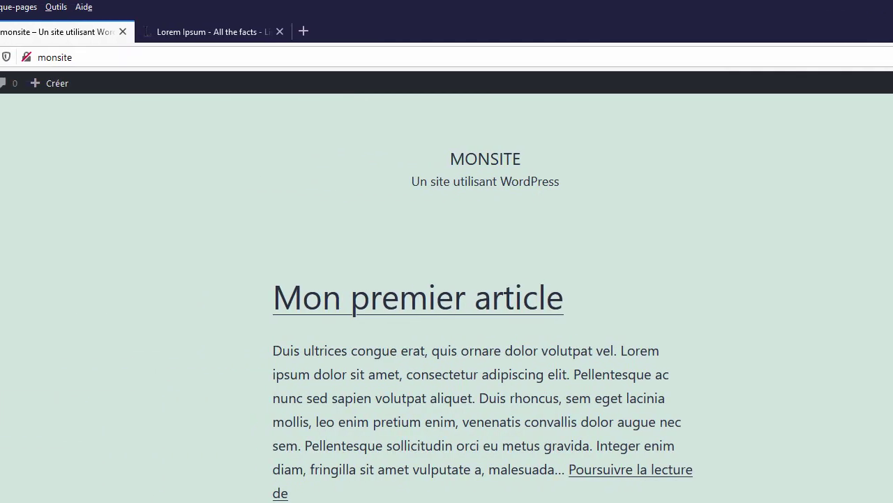
{"action": "left_click", "coordinate": [57, 58]}
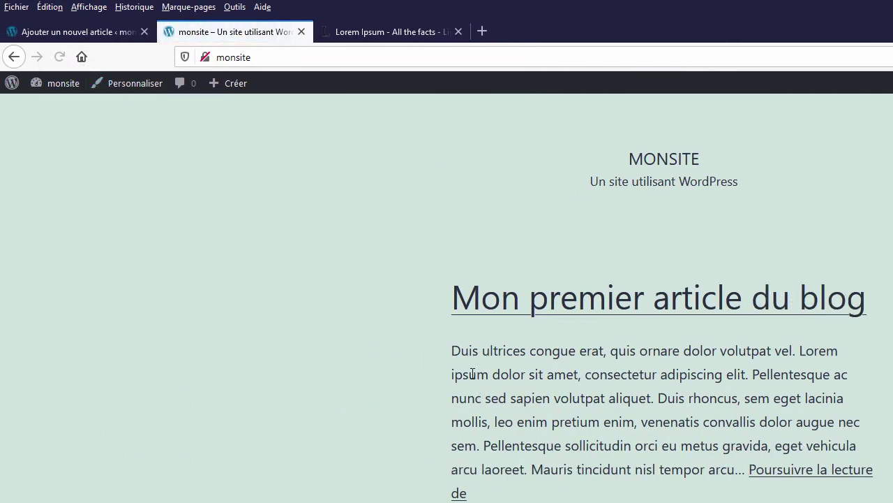
{"action": "left_click", "coordinate": [692, 307]}
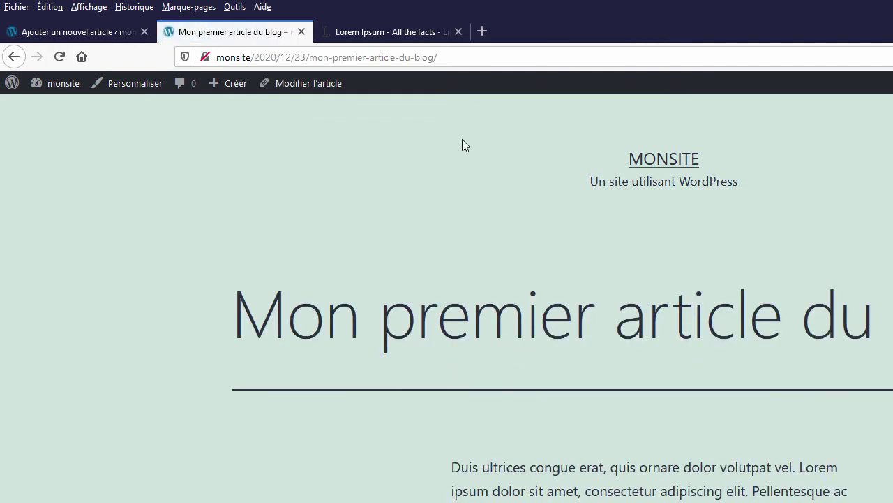
- Highlight the slug part of the published article's address and leave the address unchanged
{"action": "left_click_drag", "start_coordinate": [309, 57], "coordinate": [427, 57]}
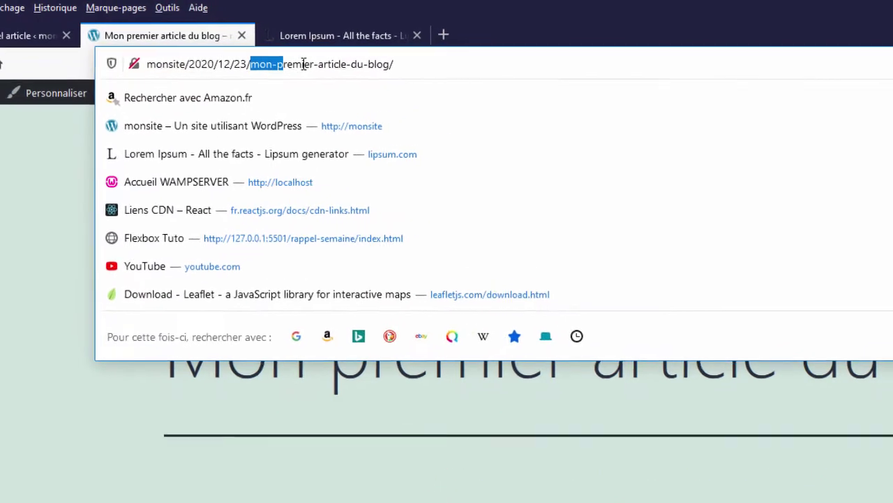
{"action": "left_click_drag", "start_coordinate": [333, 71], "coordinate": [357, 72]}
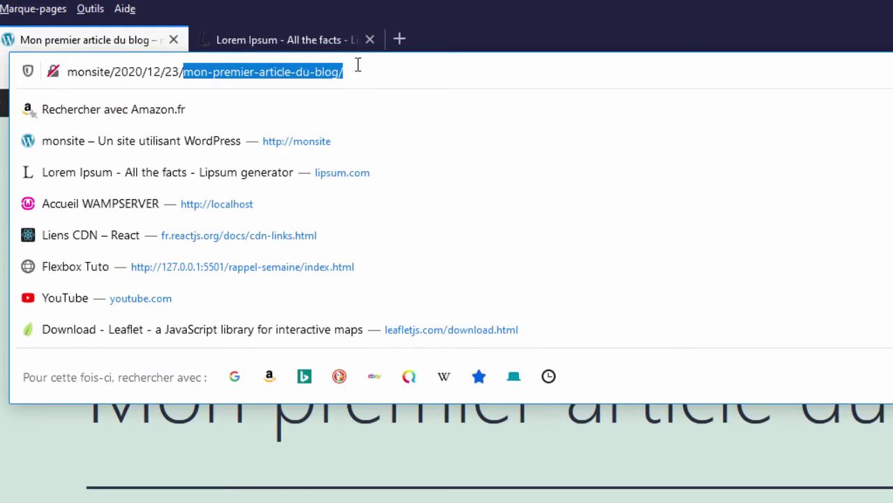
{"action": "left_click", "coordinate": [380, 61]}
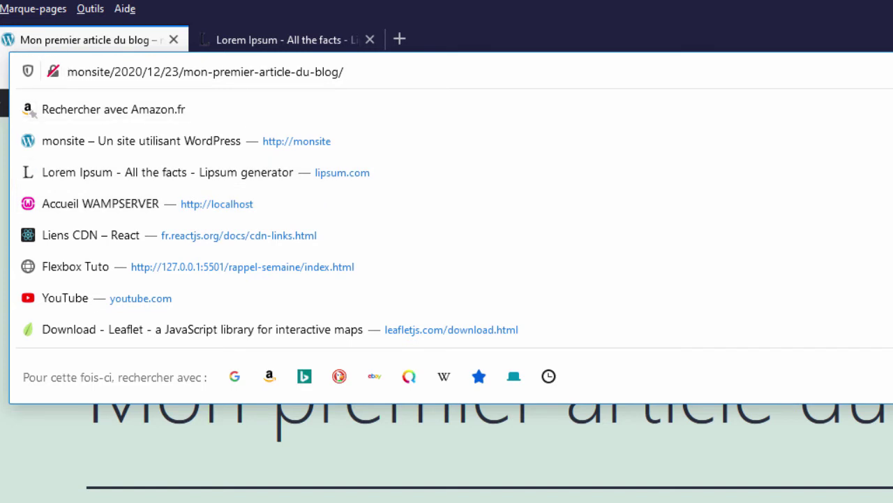
{"action": "key", "text": "Escape"}
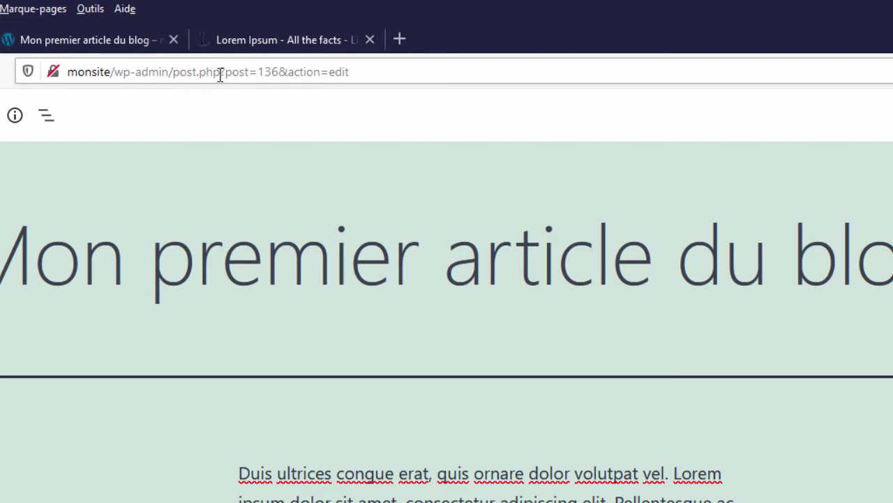
- Highlight the post parameter in the editor's address and compare it with the published article's address
{"action": "left_click_drag", "start_coordinate": [225, 72], "coordinate": [279, 72]}
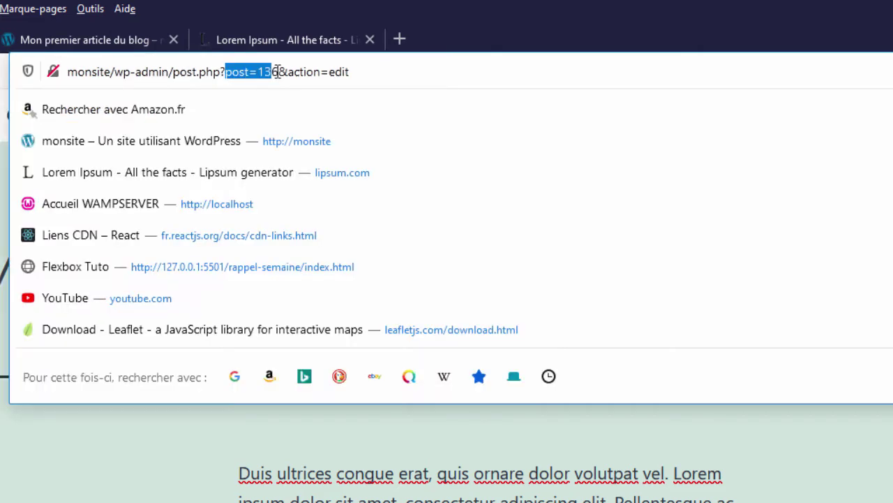
{"action": "left_click", "coordinate": [365, 77]}
{"action": "left_click", "coordinate": [132, 46]}
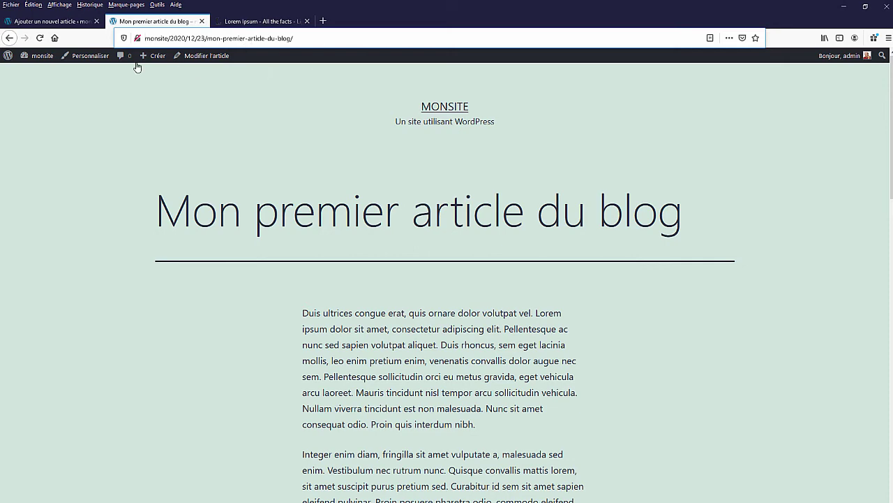
- Return to the article editor and examine the Slug d'URL value, leaving it unchanged
{"action": "left_click", "coordinate": [61, 25]}
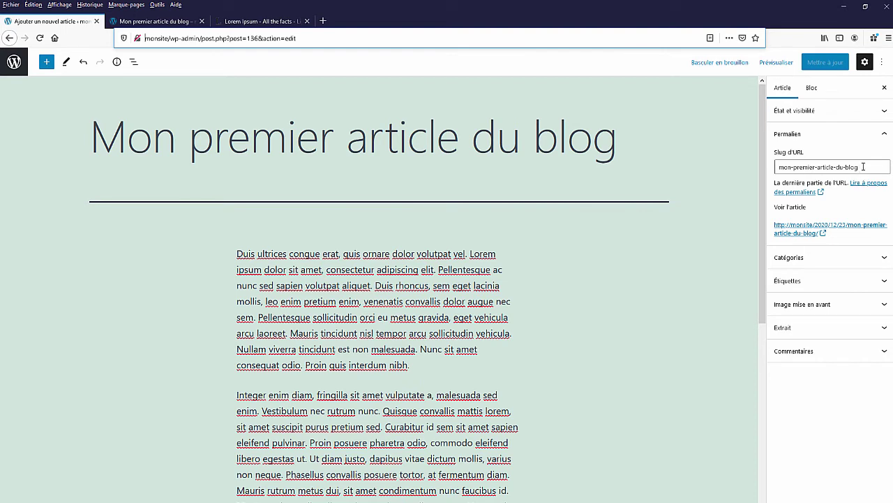
{"action": "left_click_drag", "start_coordinate": [864, 167], "coordinate": [773, 167]}
{"action": "left_click", "coordinate": [319, 197]}
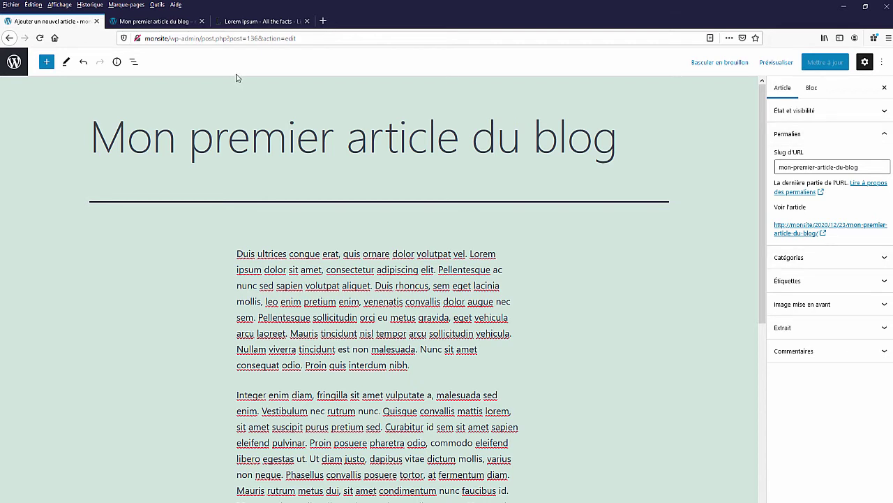
- Change the article's title to "Mon deuxième article du blog" and update the published article
{"action": "triple_click", "coordinate": [197, 144]}
{"action": "left_click", "coordinate": [201, 139]}
{"action": "left_click_drag", "start_coordinate": [190, 142], "coordinate": [335, 142]}
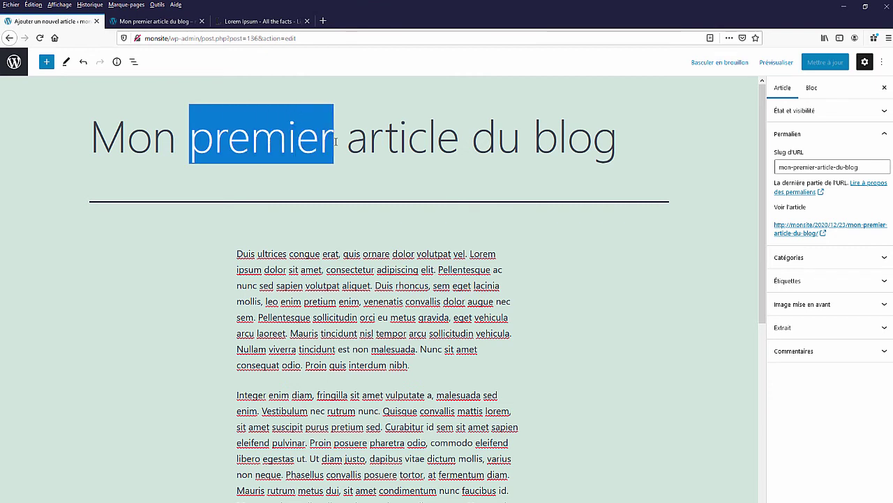
{"action": "type", "text": "deuxi"}
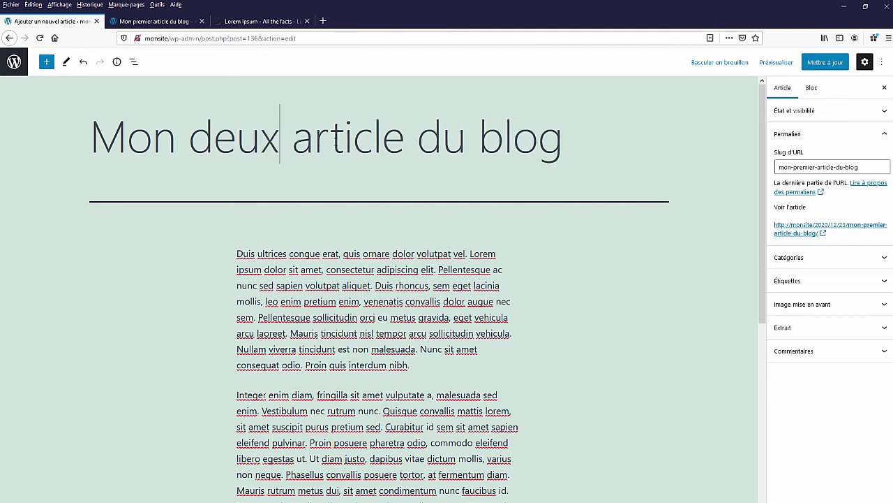
{"action": "type", "text": "ème"}
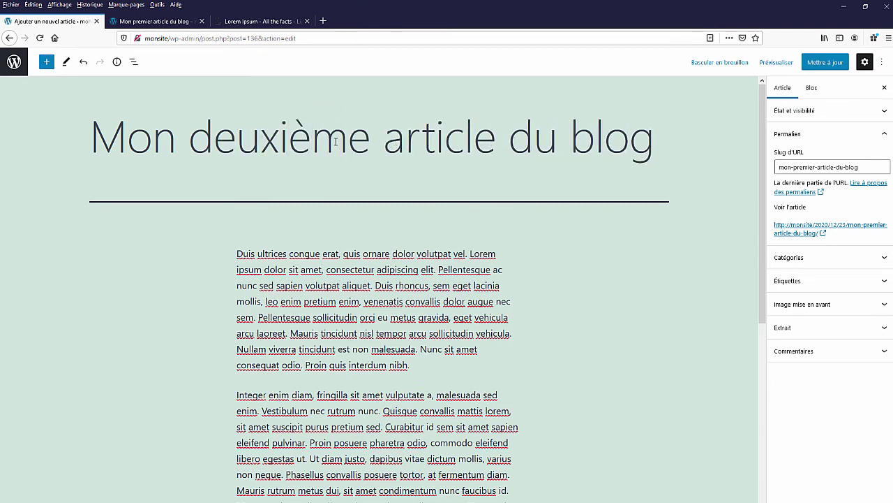
{"action": "left_click_drag", "start_coordinate": [574, 259], "coordinate": [628, 277]}
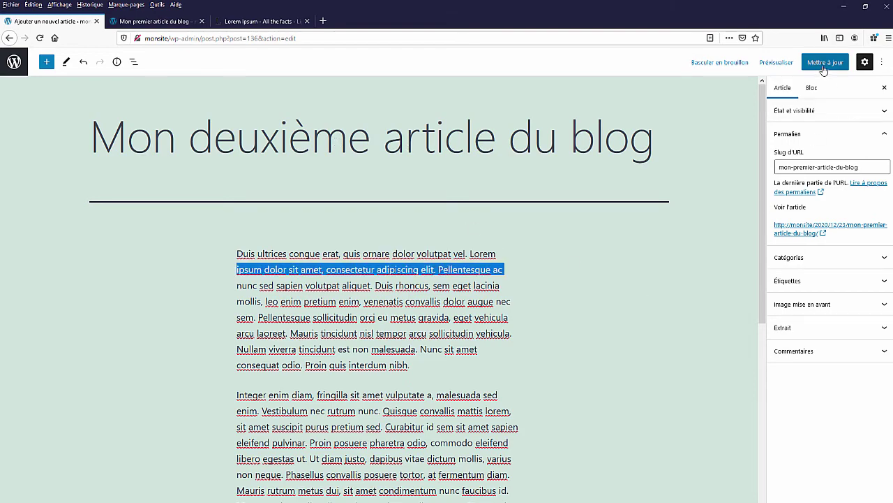
{"action": "left_click", "coordinate": [806, 78]}
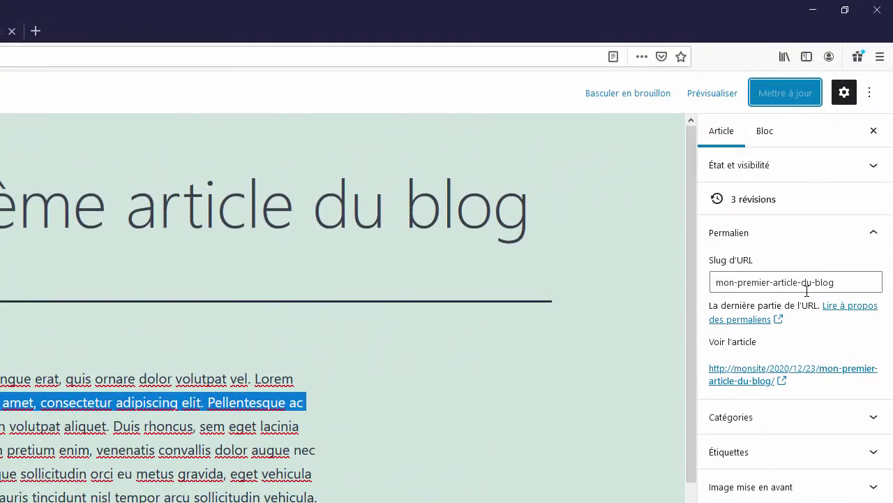
- Highlight the Slug d'URL value, then open "Mon deuxième article du blog" from the site's home page to check its address
{"action": "left_click_drag", "start_coordinate": [835, 282], "coordinate": [691, 284]}
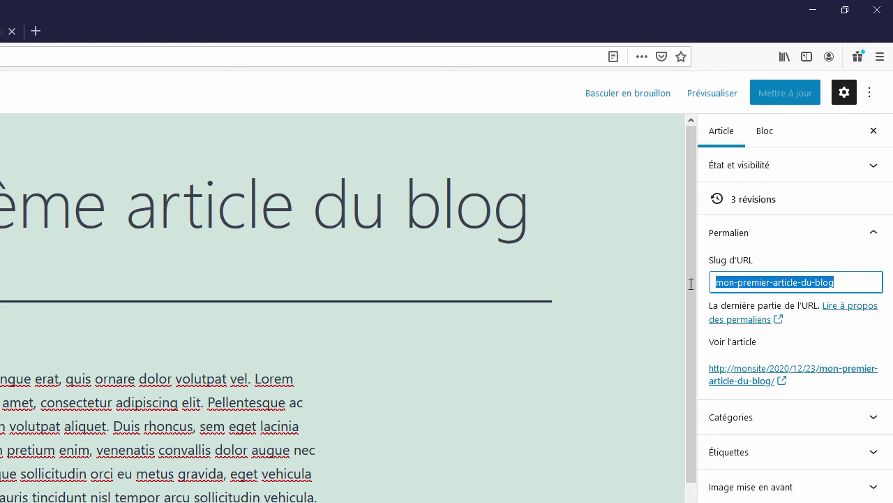
{"action": "left_click", "coordinate": [0, 31]}
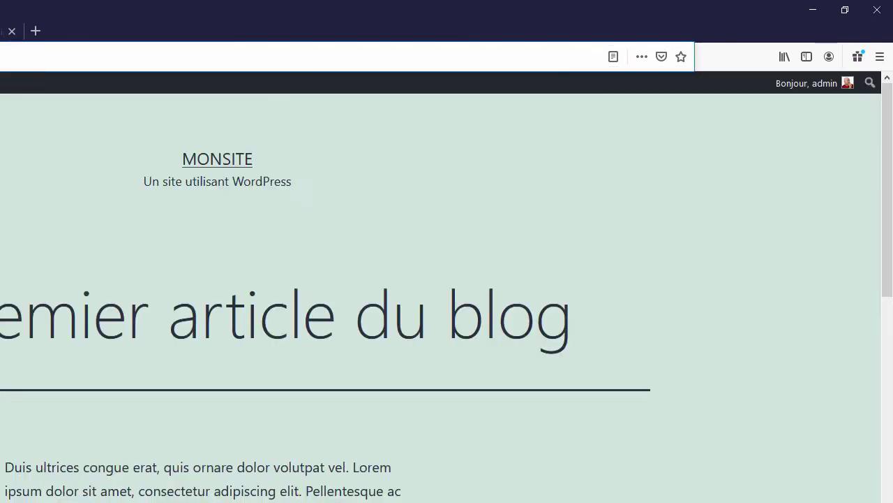
{"action": "left_click", "coordinate": [234, 162]}
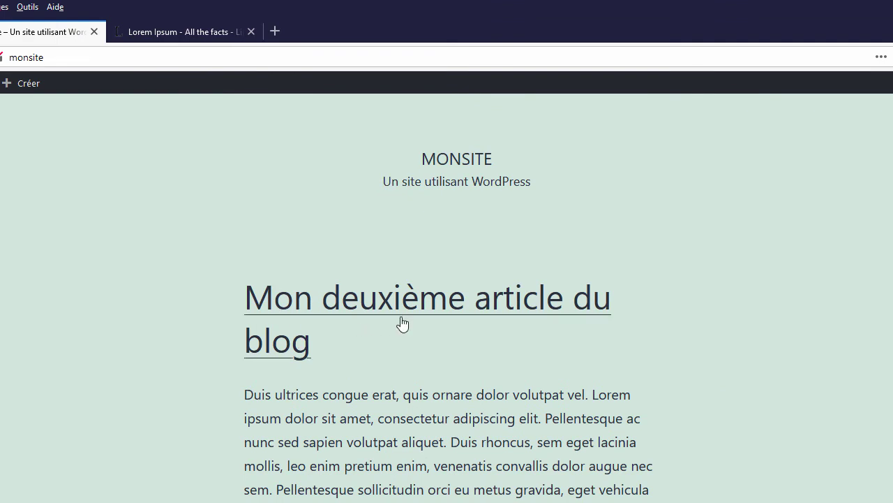
{"action": "left_click", "coordinate": [448, 305]}
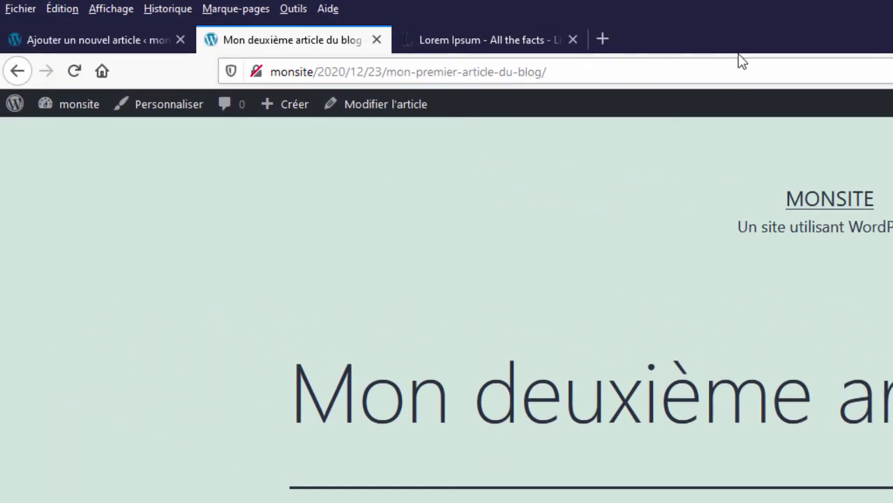
- Return to the article editor, shorten the URL slug to premier-article-du-blog by removing "mon-", and update the article
{"action": "left_click", "coordinate": [136, 46]}
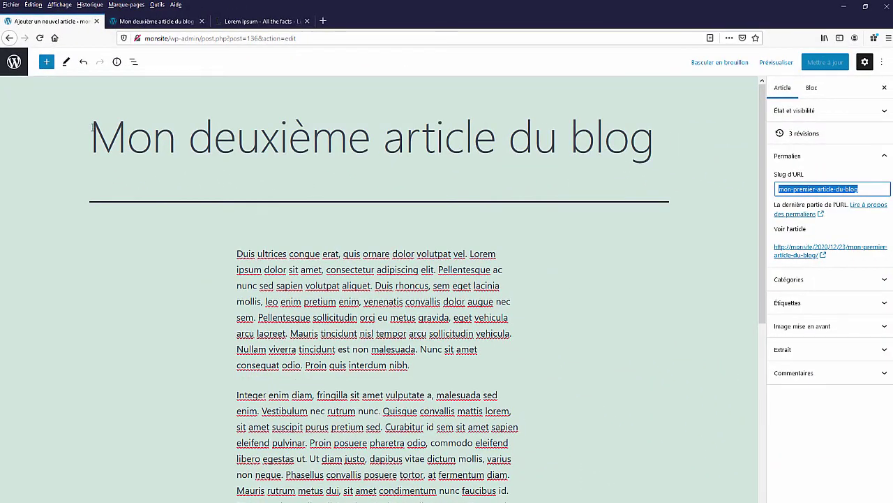
{"action": "left_click", "coordinate": [855, 160]}
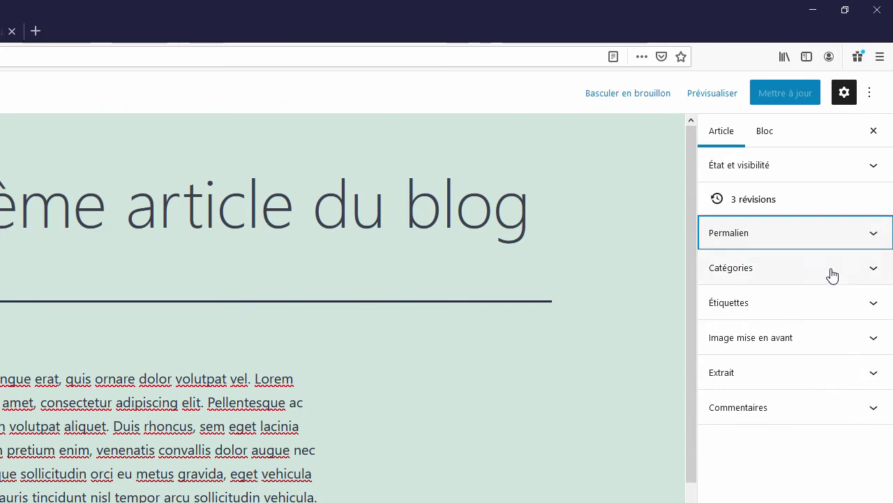
{"action": "left_click", "coordinate": [872, 236]}
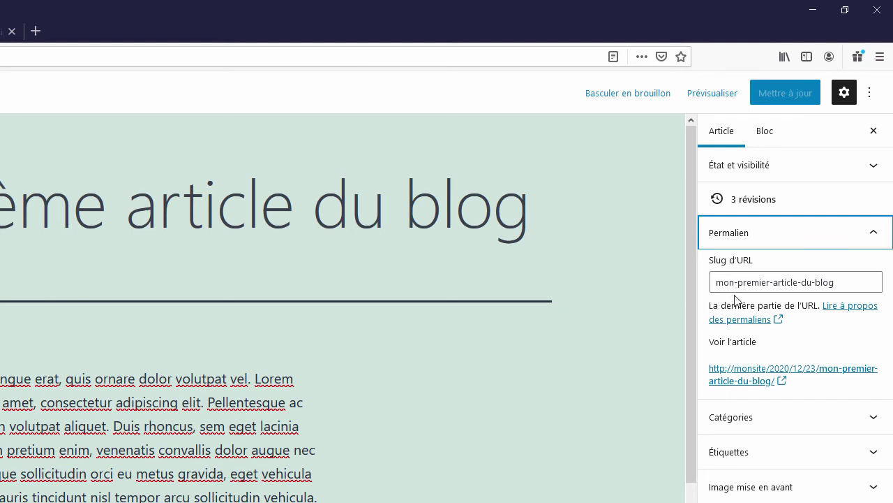
{"action": "left_click_drag", "start_coordinate": [739, 280], "coordinate": [699, 285]}
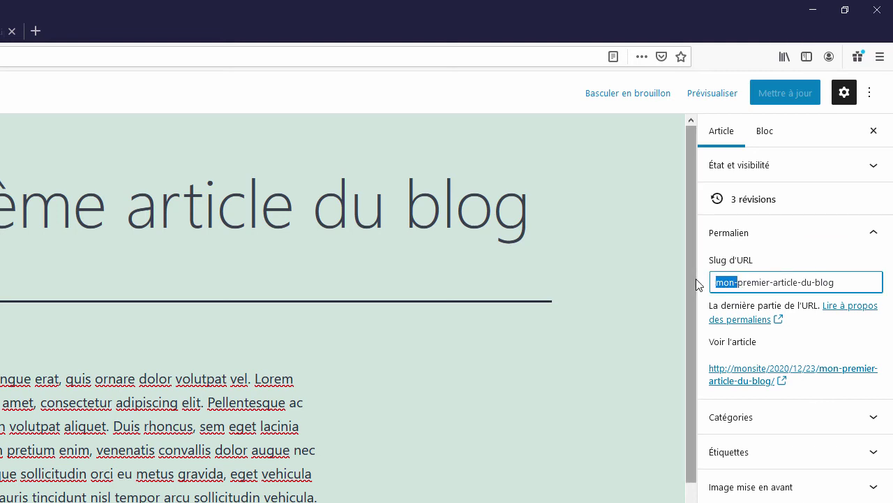
{"action": "key", "text": "BackSpace"}
{"action": "left_click", "coordinate": [796, 260]}
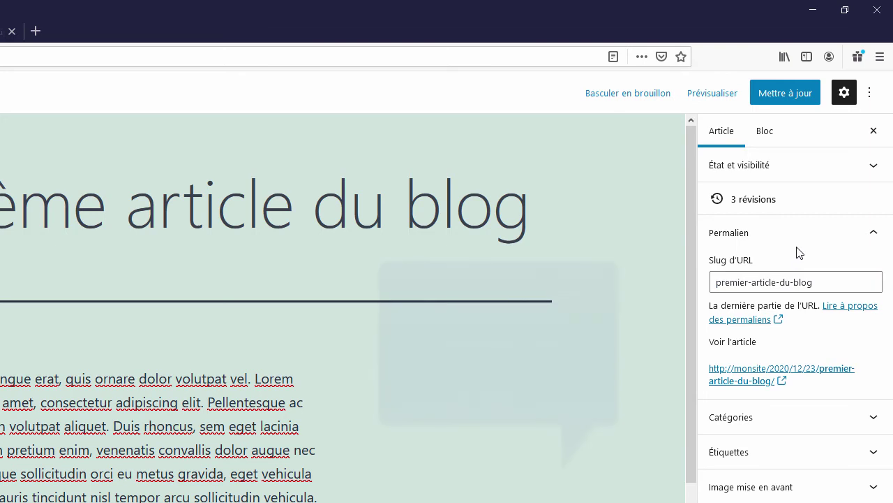
{"action": "left_click", "coordinate": [786, 95]}
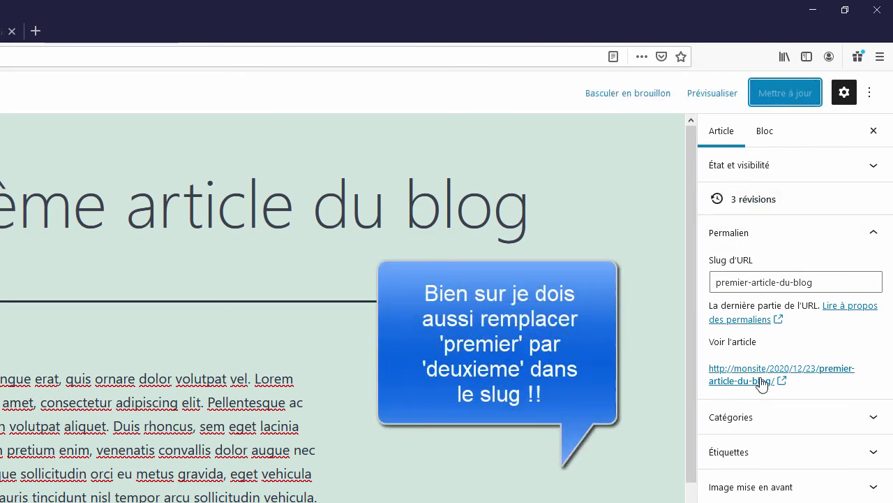
- Highlight the shortened slug and reopen the article from the reloaded home page to compare its address
{"action": "left_click_drag", "start_coordinate": [818, 283], "coordinate": [703, 293]}
{"action": "left_click", "coordinate": [830, 283]}
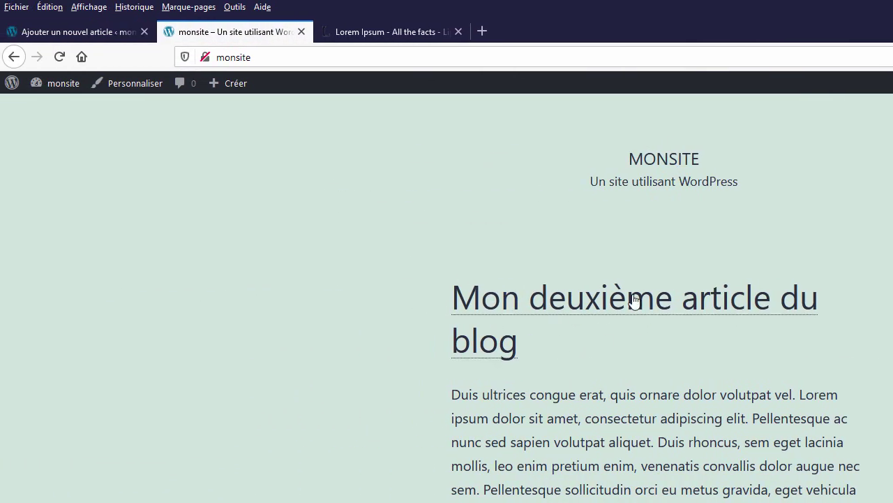
{"action": "left_click", "coordinate": [657, 306]}
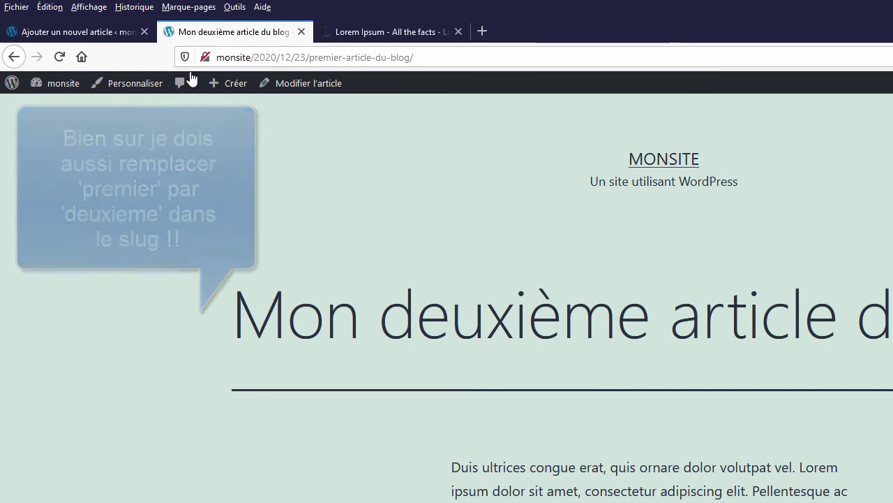
- Return to the article editor and replace "premier" with "deuxieme" in the URL slug to match the title
{"action": "left_click", "coordinate": [96, 33]}
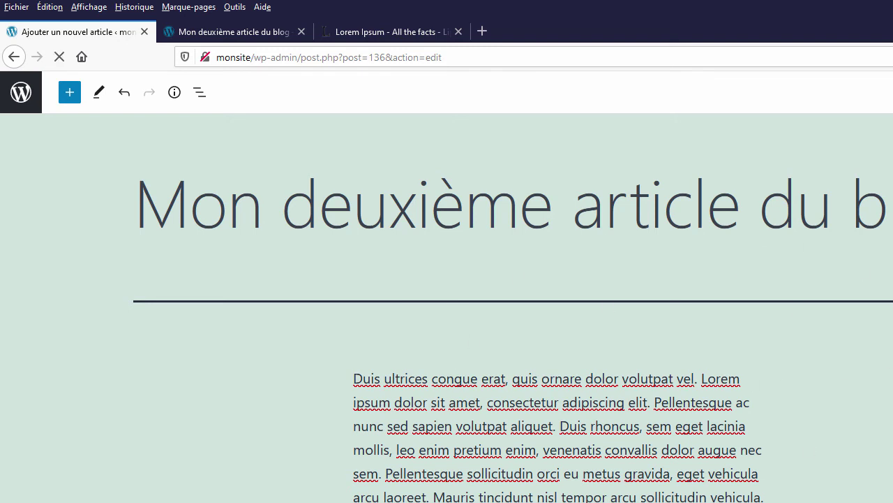
{"action": "left_click_drag", "start_coordinate": [159, 208], "coordinate": [336, 188]}
{"action": "left_click", "coordinate": [331, 196]}
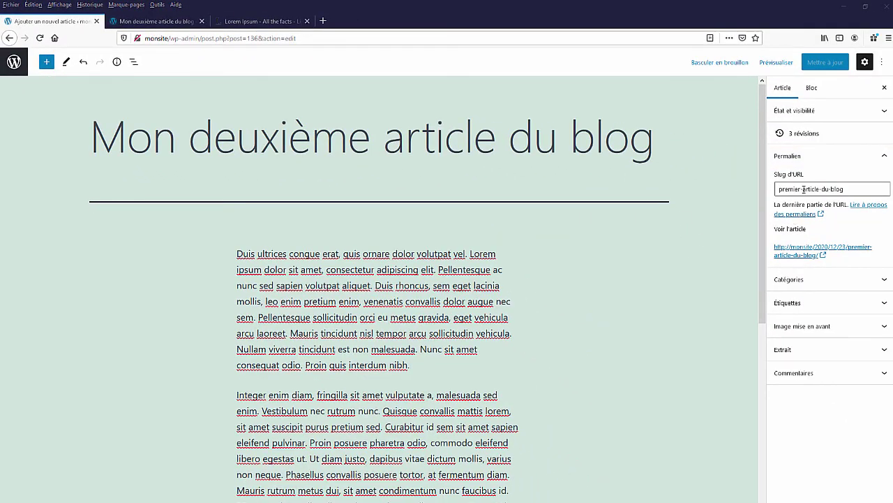
{"action": "left_click", "coordinate": [805, 189]}
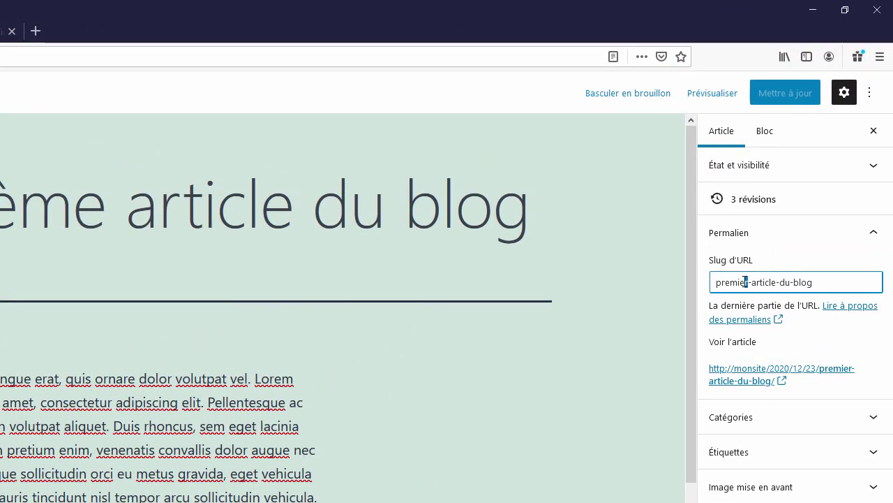
{"action": "left_click_drag", "start_coordinate": [746, 281], "coordinate": [707, 280]}
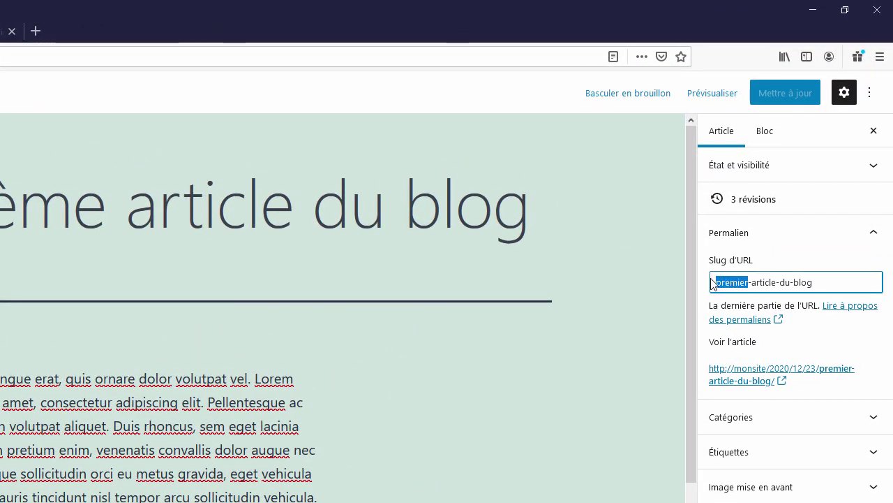
{"action": "type", "text": "deu"}
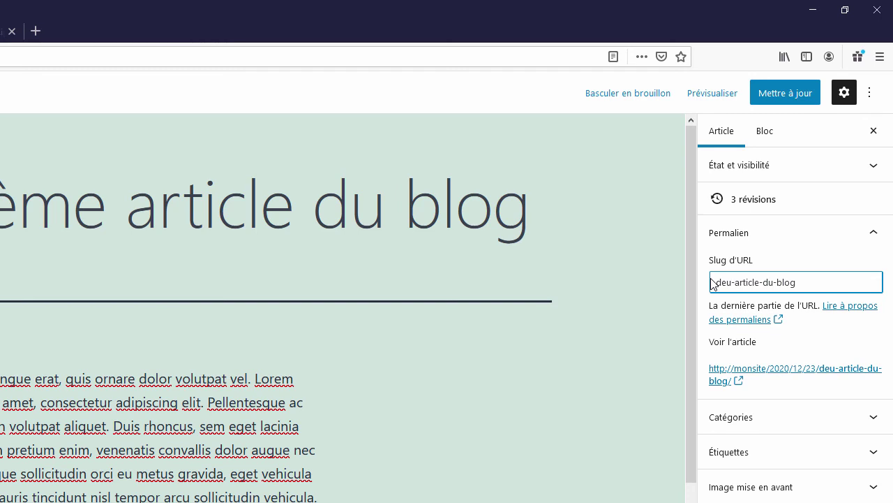
{"action": "type", "text": "xi"}
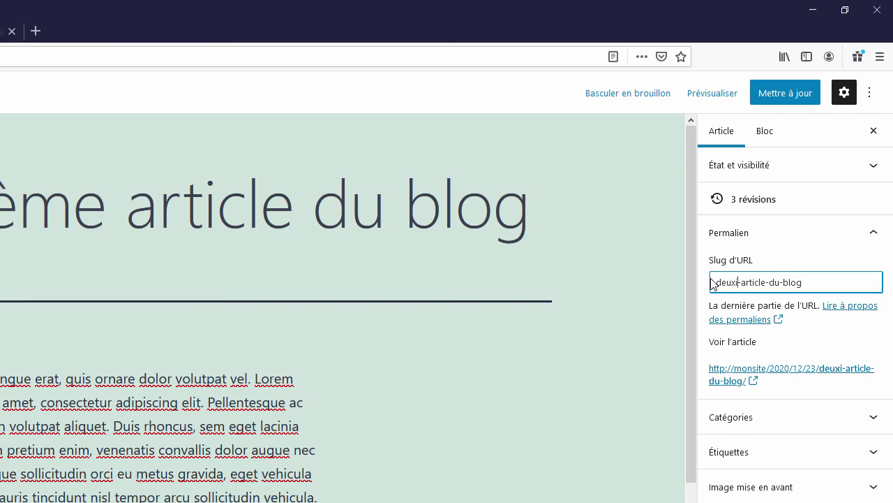
{"action": "type", "text": "eme"}
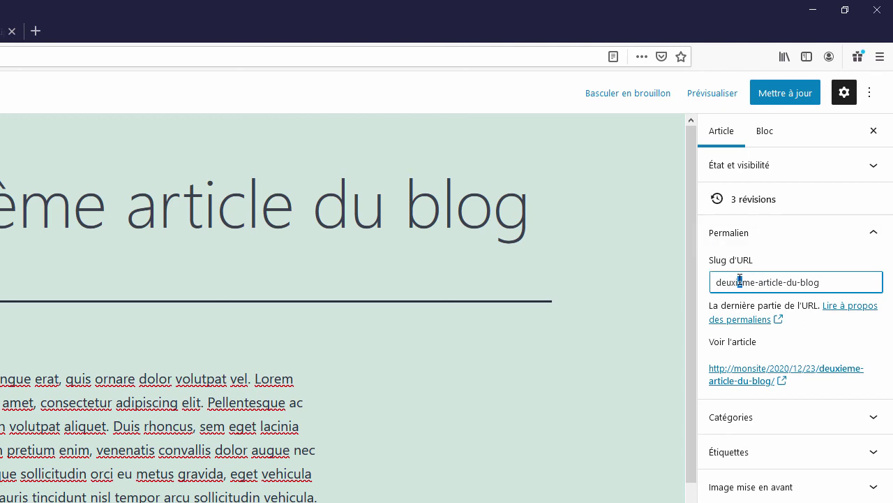
- Try an accented "è" in the slug's word "deuxieme" and update the article
{"action": "type", "text": "è"}
{"action": "left_click", "coordinate": [831, 257]}
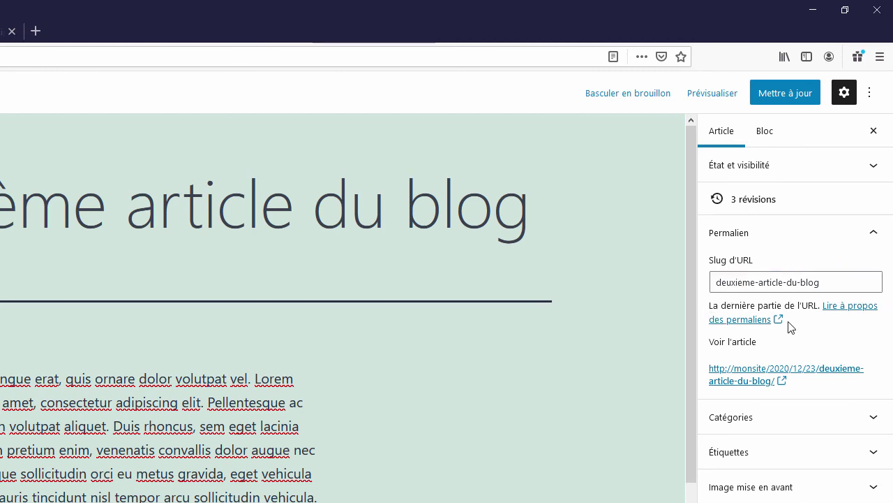
{"action": "left_click", "coordinate": [787, 94]}
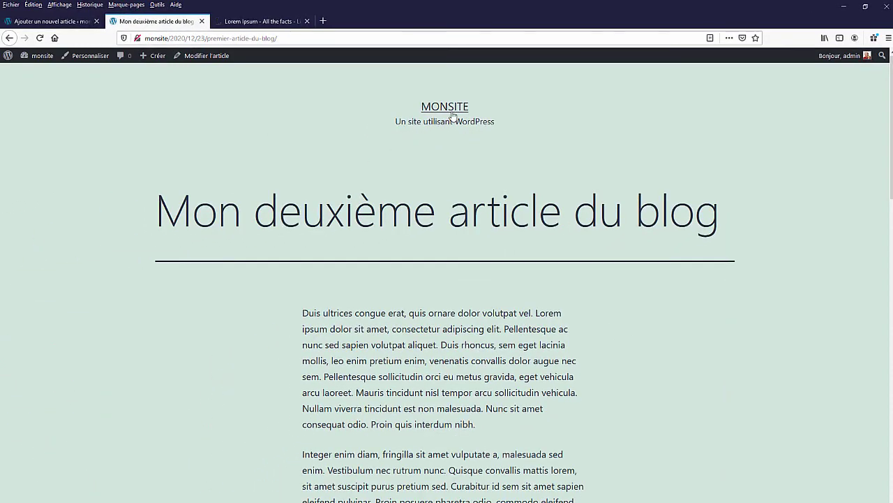
- Reload the monsite home page and open "Mon deuxième article du blog" to check its updated address
{"action": "left_click", "coordinate": [453, 113]}
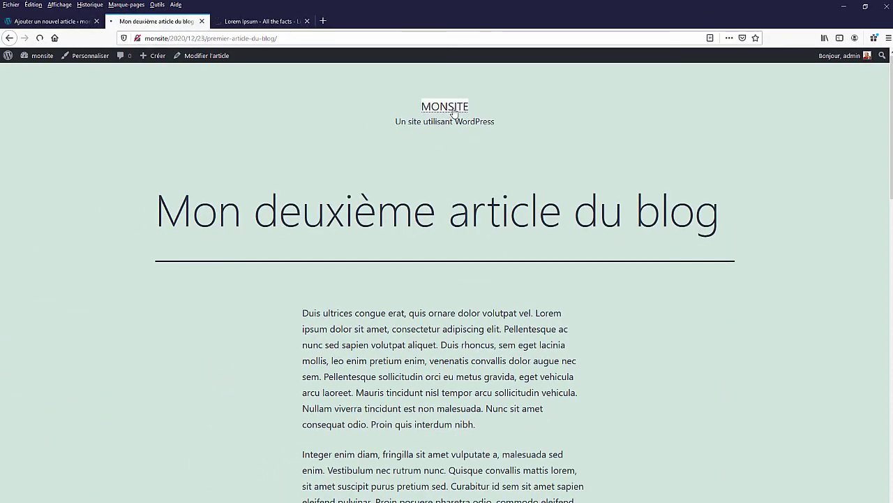
{"action": "left_click", "coordinate": [415, 203]}
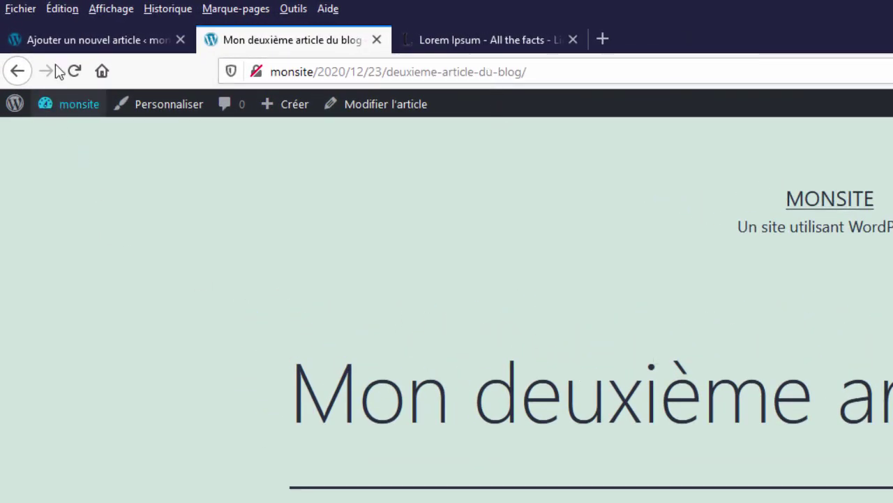
- Leave the editor for the articles list and add a new article titled "un titre"
{"action": "left_click", "coordinate": [72, 39]}
{"action": "left_click", "coordinate": [26, 115]}
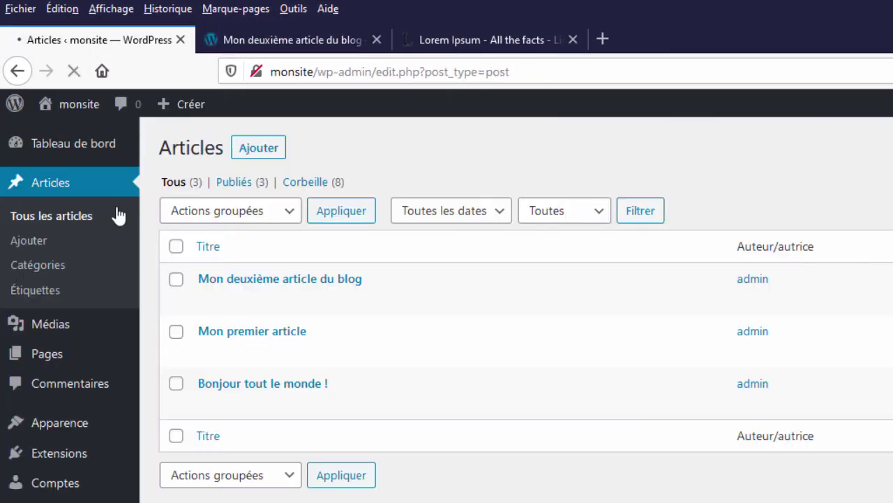
{"action": "left_click", "coordinate": [246, 155]}
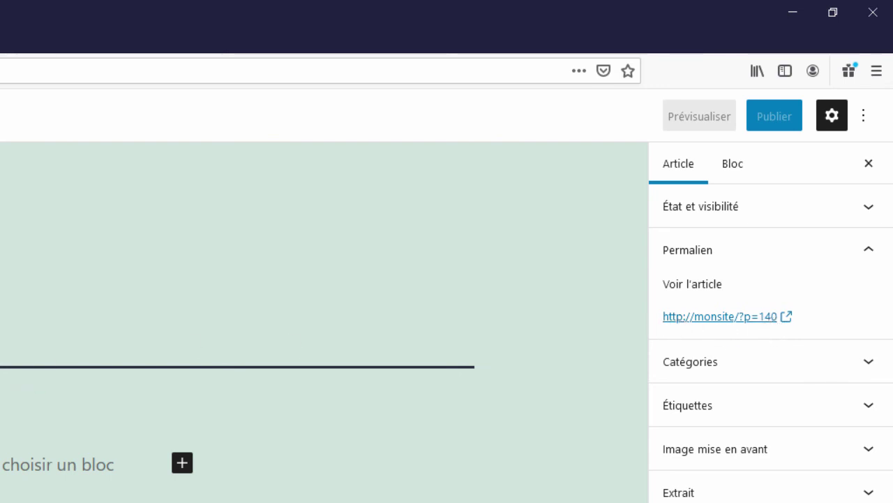
{"action": "left_click", "coordinate": [26, 253]}
{"action": "type", "text": "un t"}
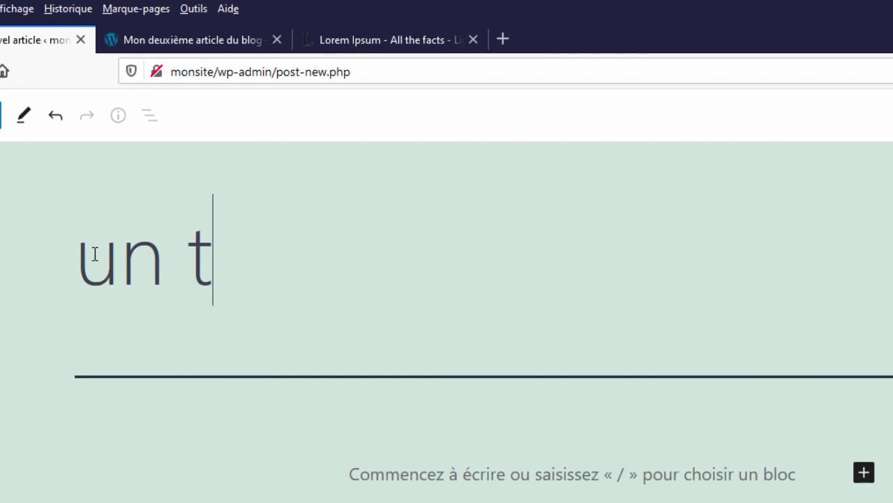
{"action": "type", "text": "itre"}
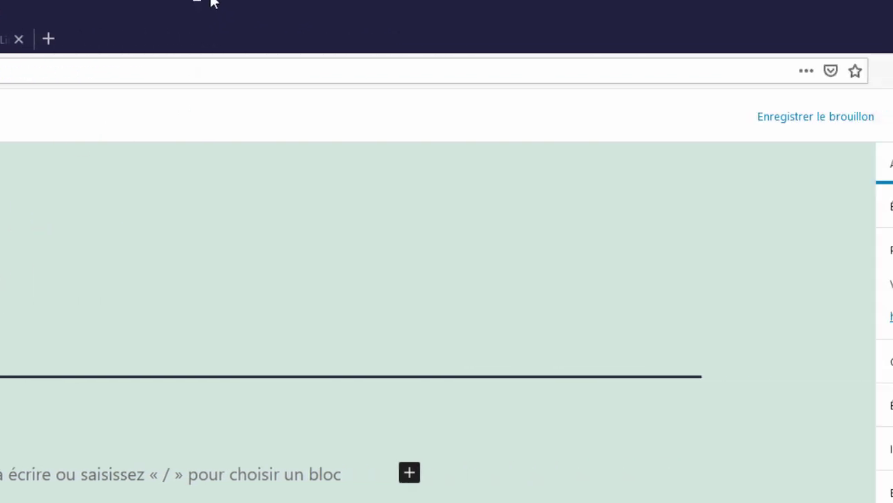
- Publish the article "un titre" and highlight its Slug d'URL value in the permalink settings
{"action": "left_click", "coordinate": [781, 119]}
{"action": "left_click", "coordinate": [758, 119]}
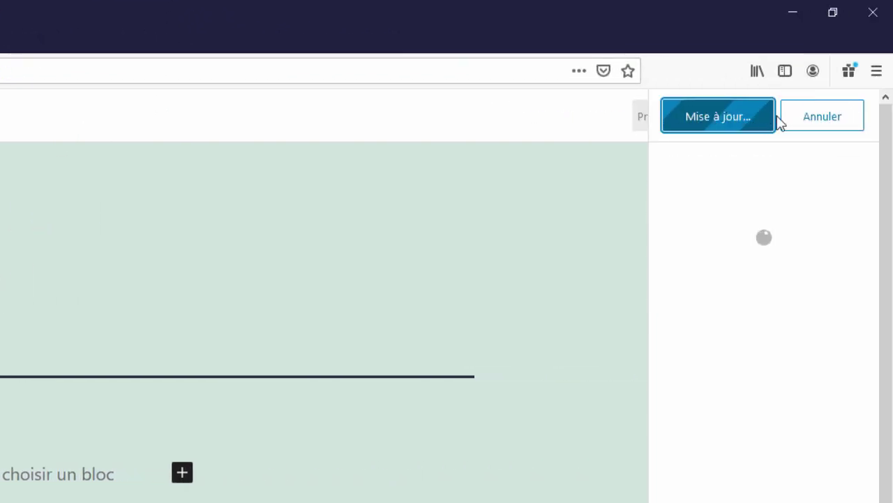
{"action": "left_click", "coordinate": [866, 118]}
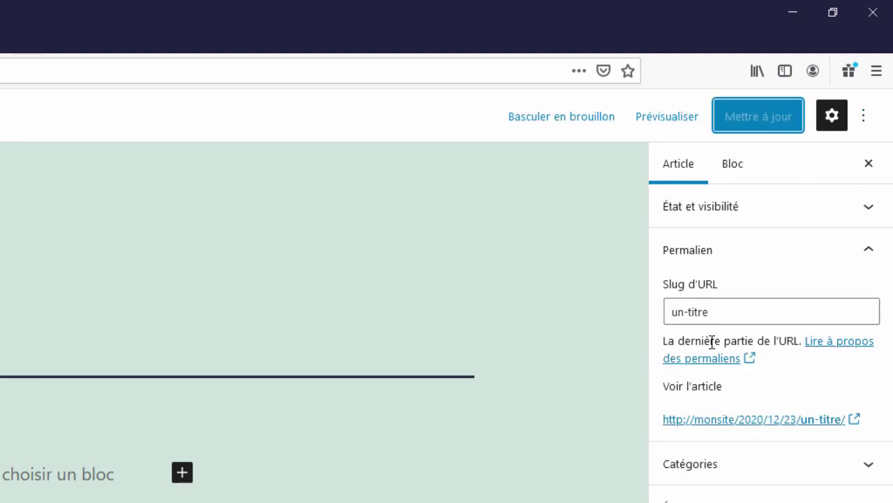
{"action": "left_click", "coordinate": [728, 311]}
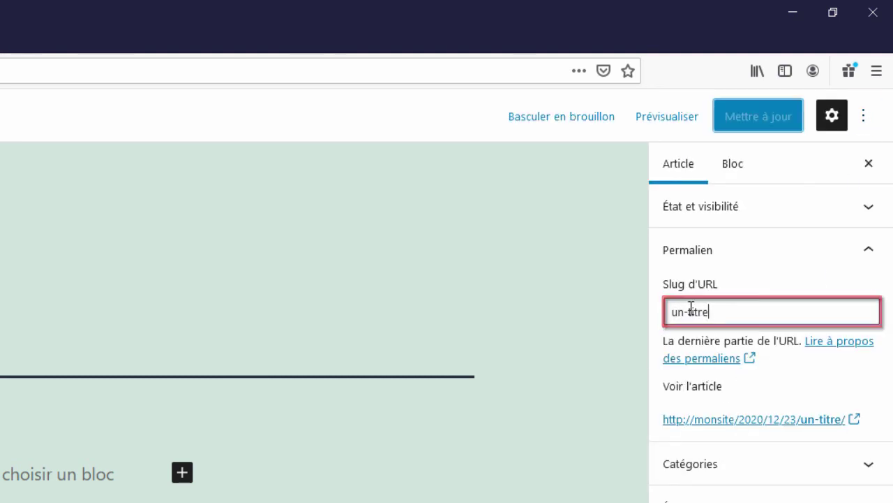
{"action": "left_click", "coordinate": [691, 311]}
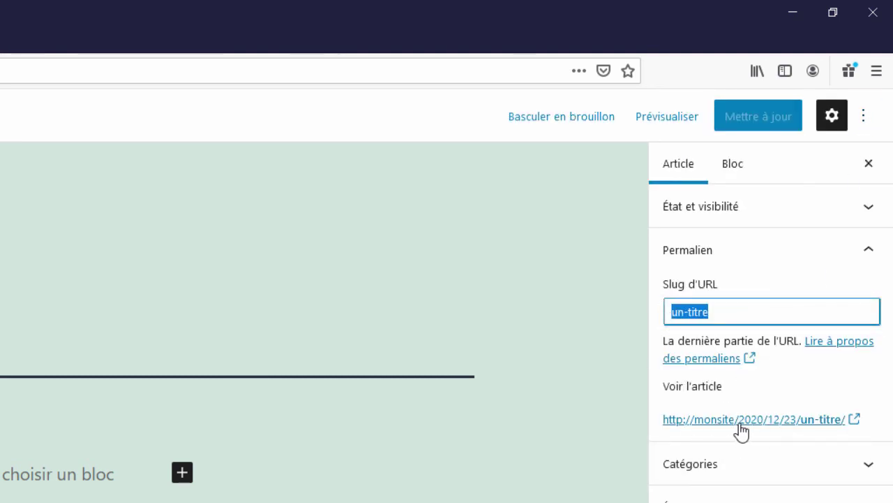